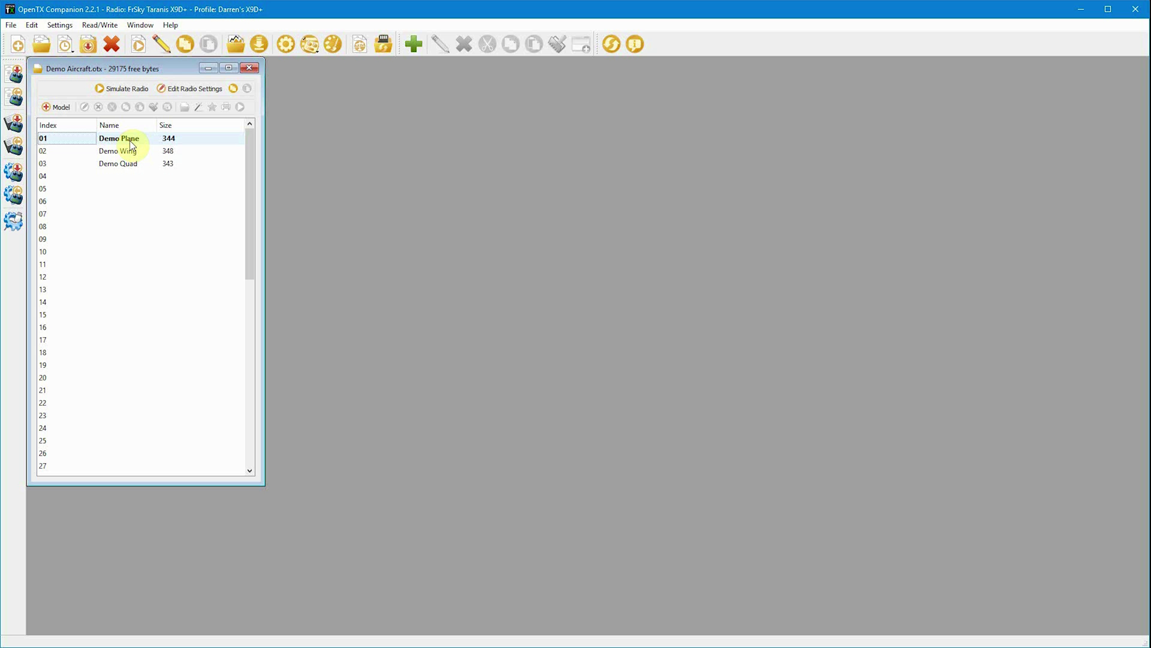
Open the Demo Plane model for editing and set Curve 1 to 2 points.
{"action": "left_click", "coordinate": [135, 138]}
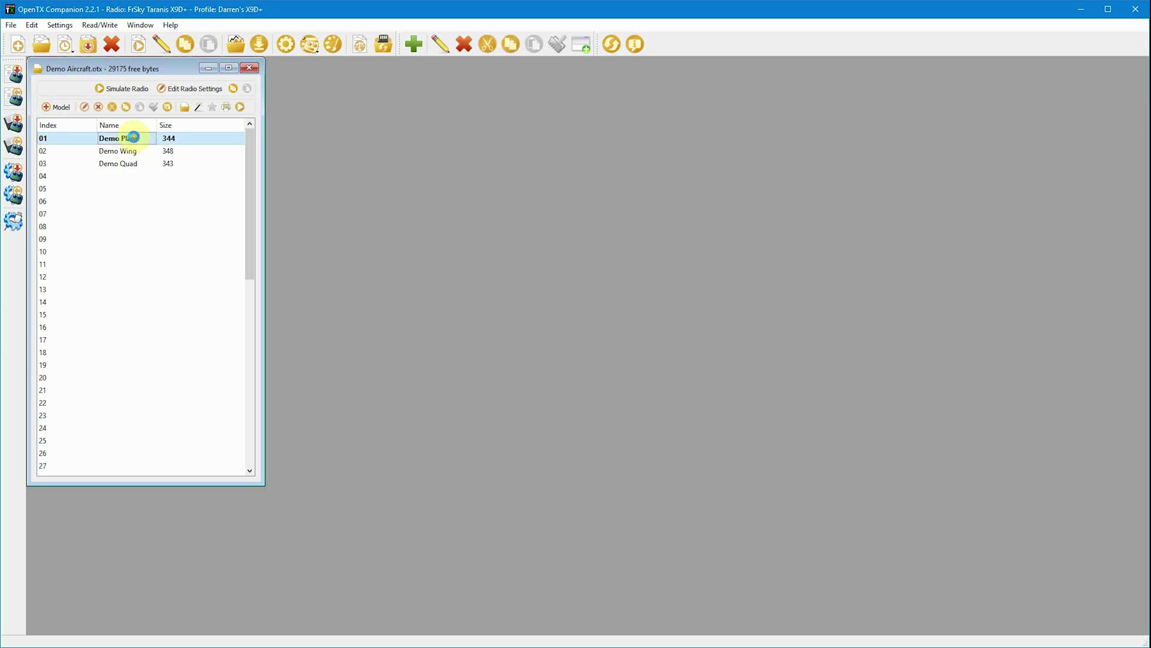
{"action": "double_click", "coordinate": [142, 132]}
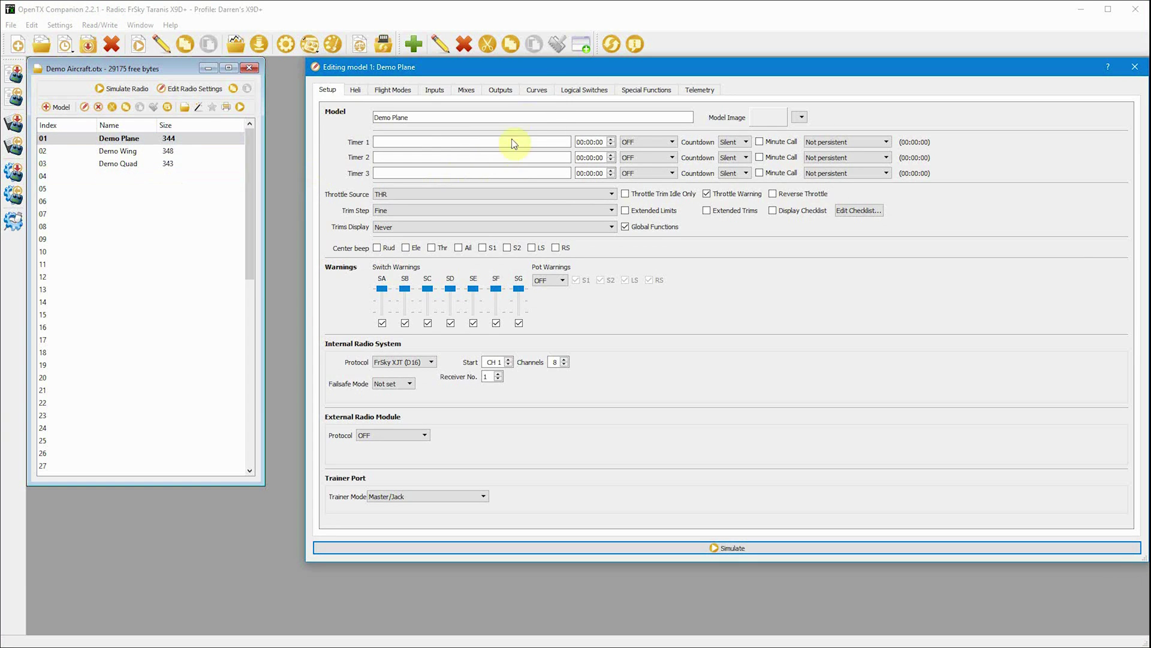
{"action": "left_click", "coordinate": [535, 92]}
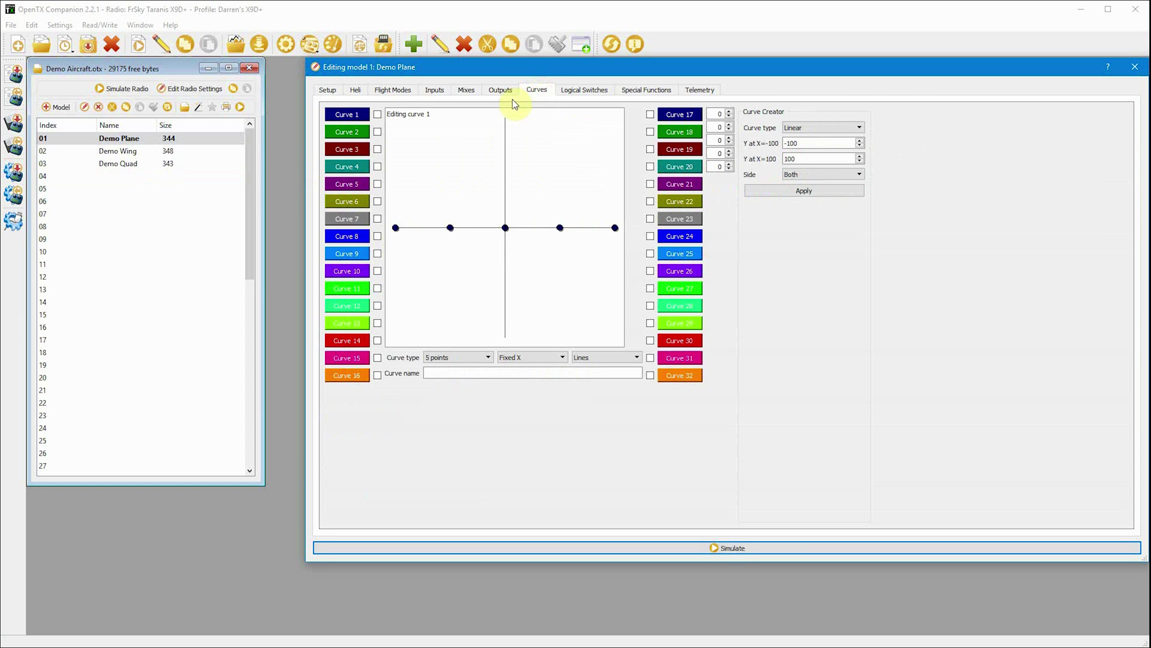
{"action": "left_click", "coordinate": [459, 359]}
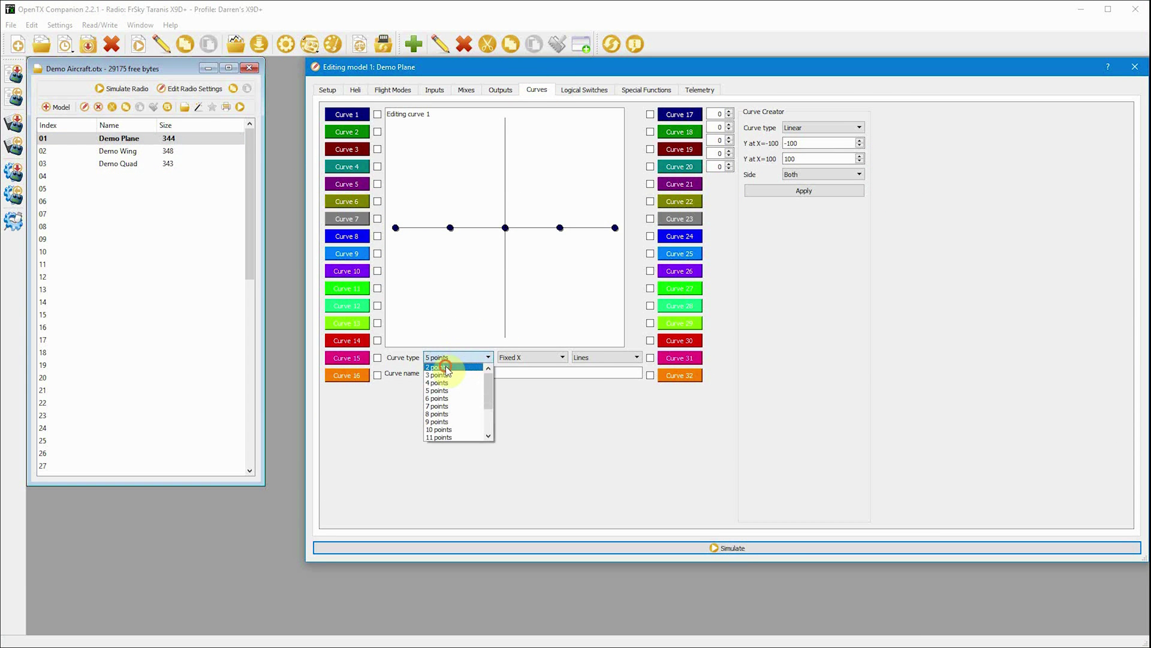
{"action": "left_click", "coordinate": [442, 365]}
Apply a linear shape to Curve 1 with Y at X=100 set to -100, and name the curve Cut.
{"action": "left_click", "coordinate": [785, 159]}
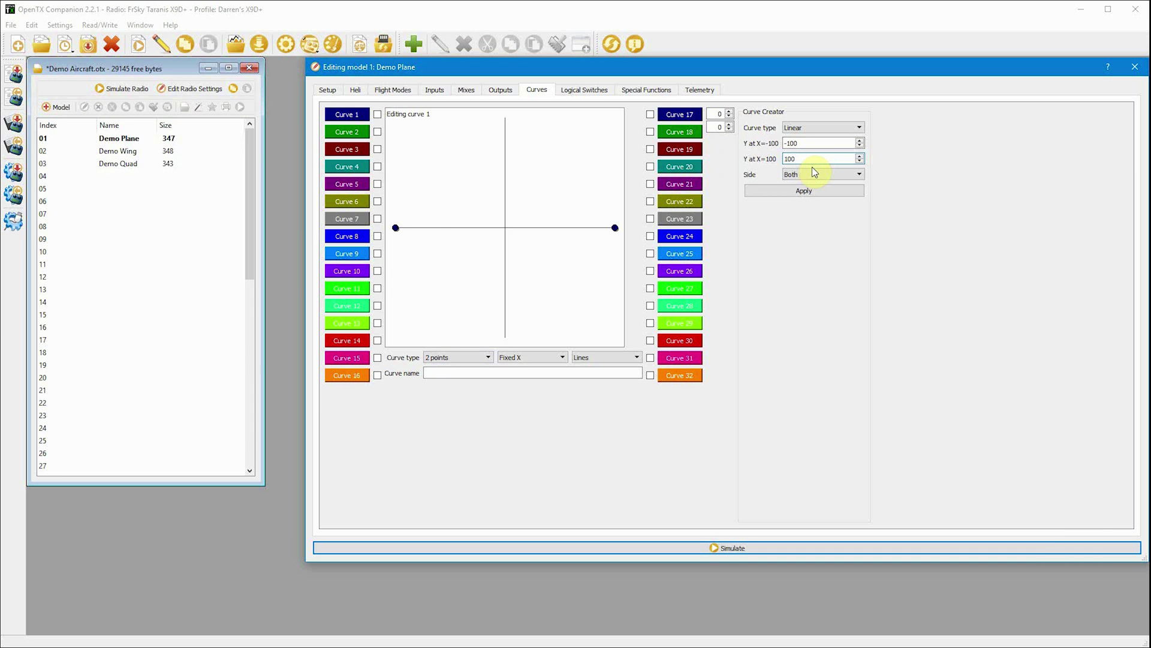
{"action": "type", "text": "-100"}
{"action": "left_click", "coordinate": [808, 191]}
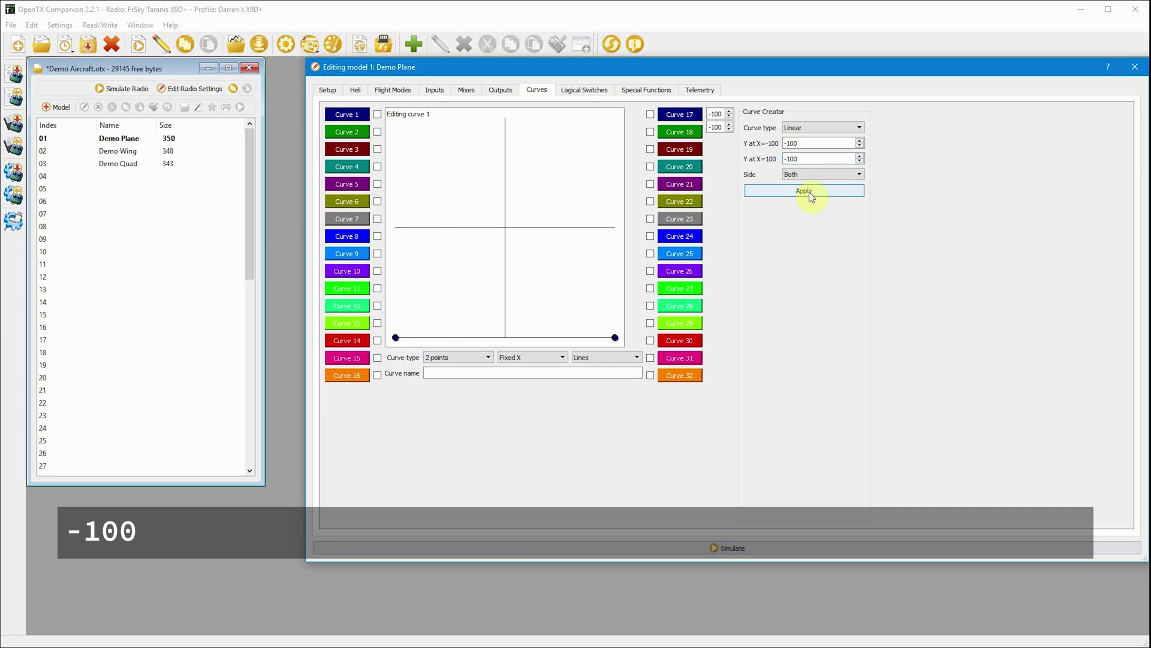
{"action": "left_click", "coordinate": [462, 373]}
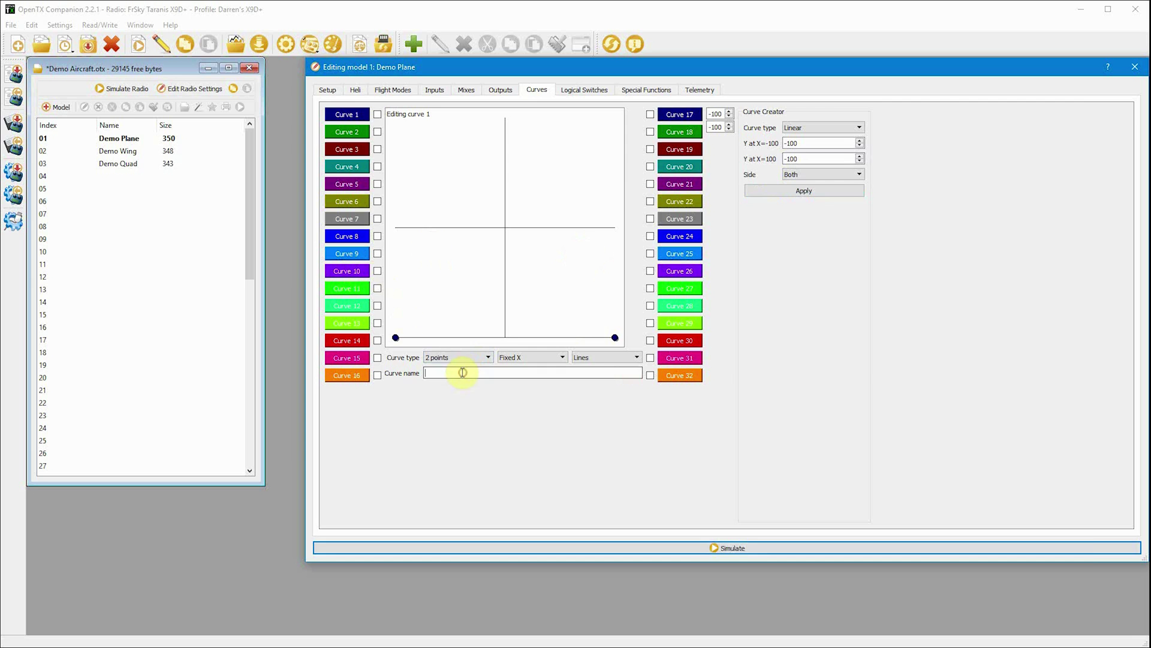
{"action": "type", "text": "Cu"}
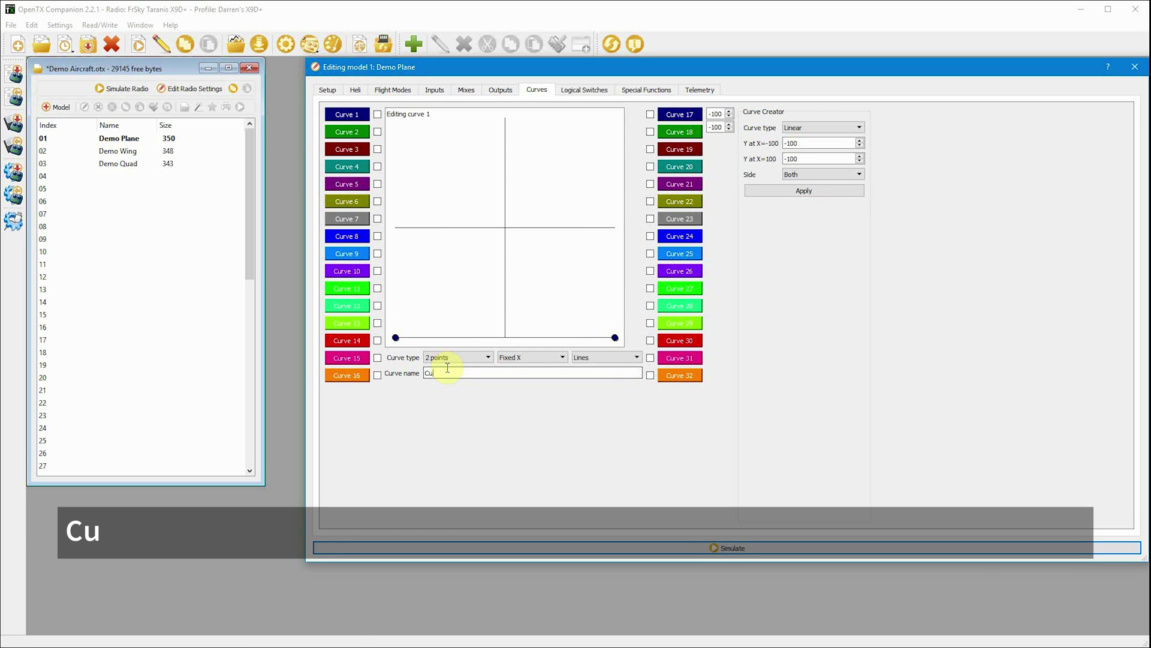
{"action": "type", "text": "t"}
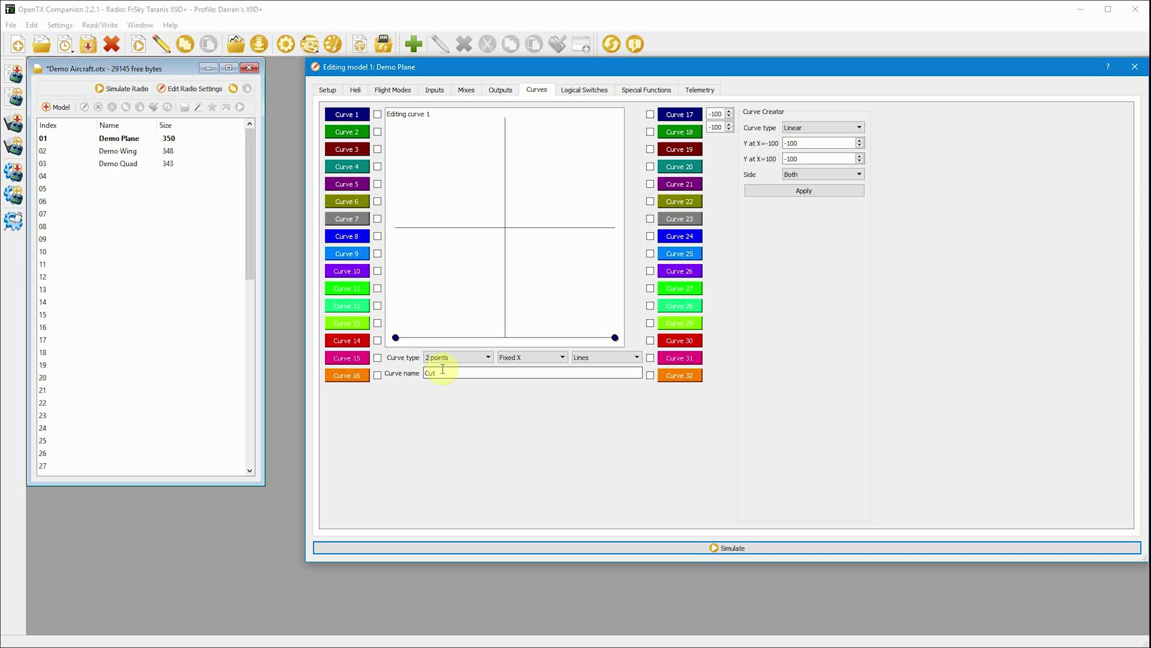
{"action": "left_click", "coordinate": [442, 371]}
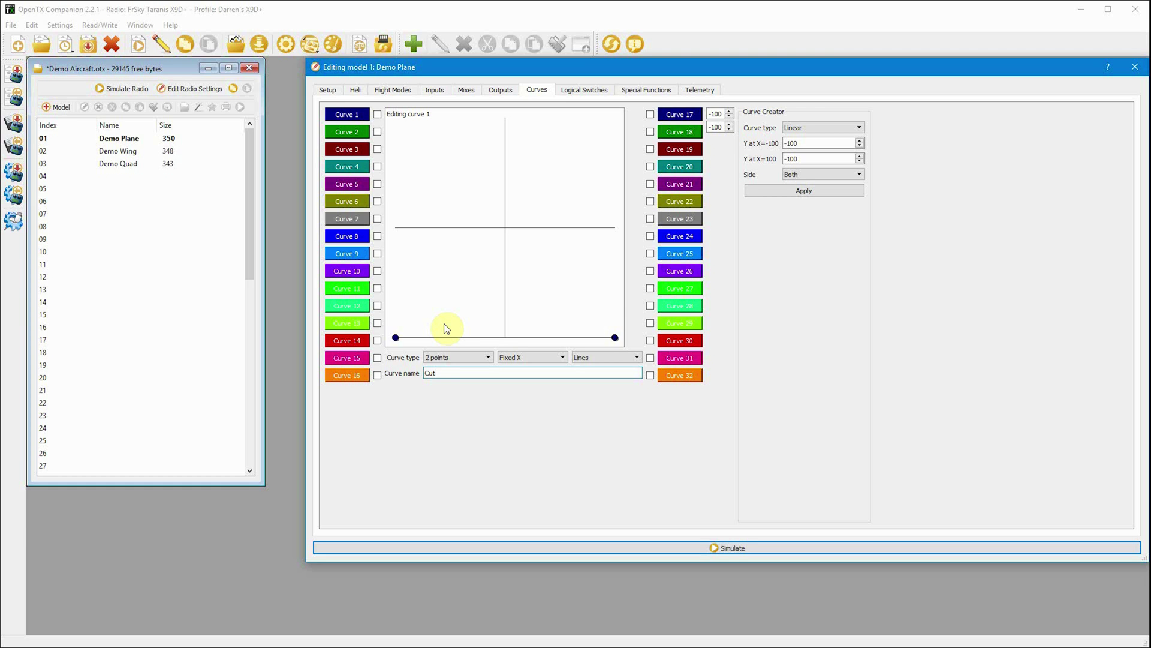
Define logical switch L01 with function a<x, V1 as Thr and V2 as -98.
{"action": "left_click", "coordinate": [577, 93]}
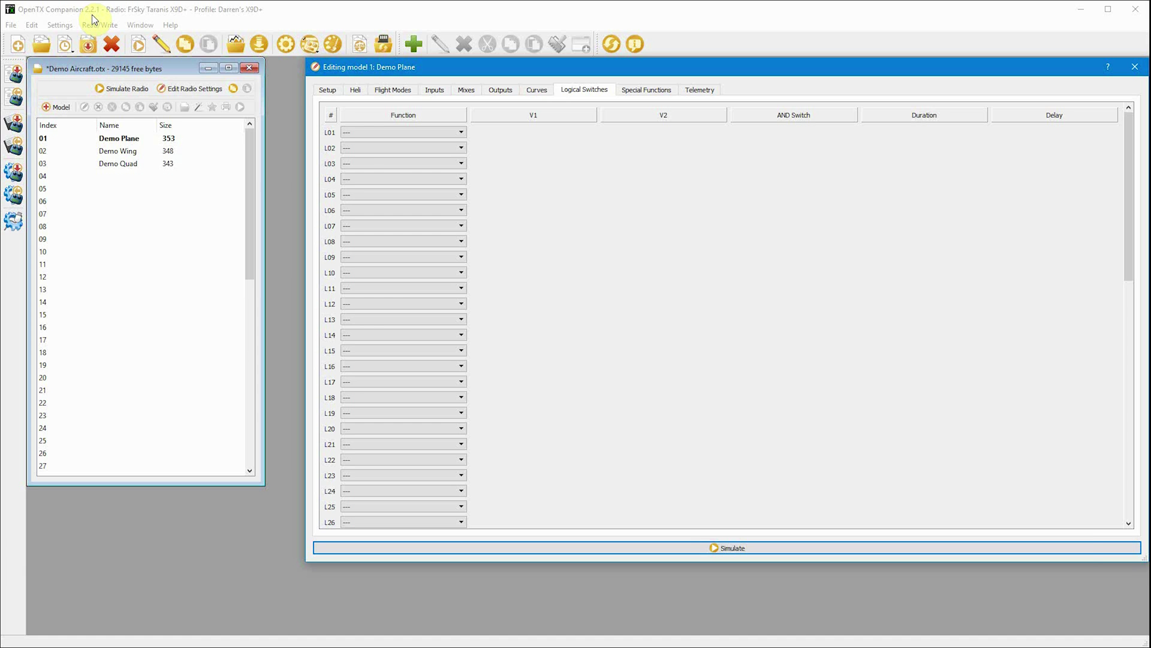
{"action": "left_click", "coordinate": [353, 134]}
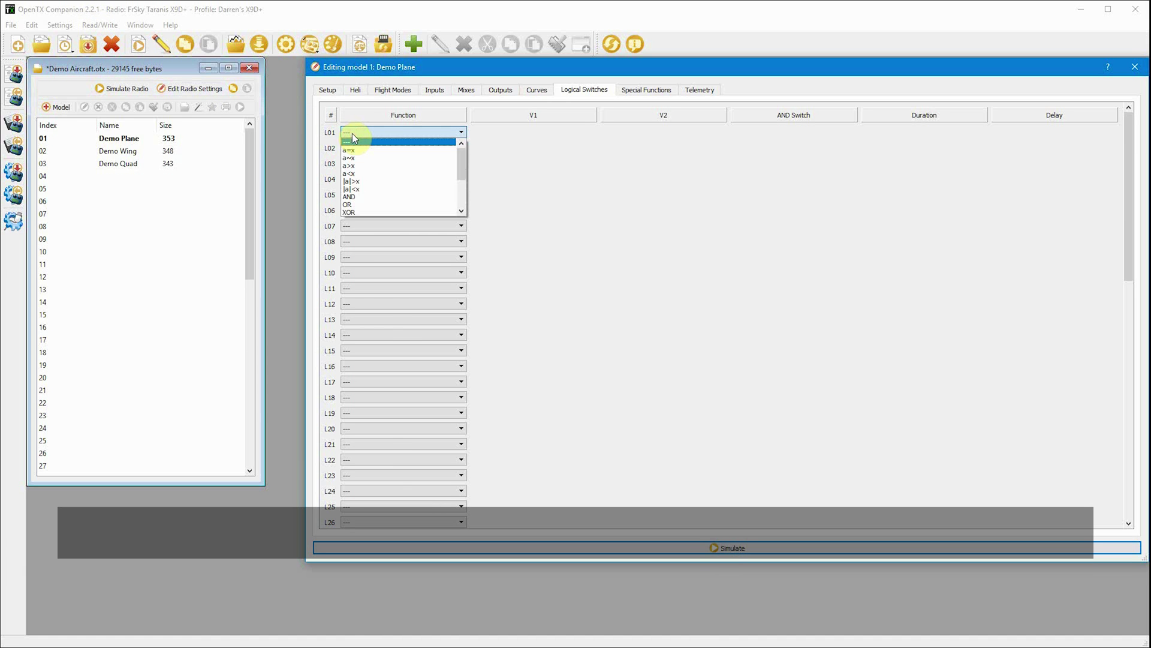
{"action": "left_click", "coordinate": [363, 173]}
{"action": "left_click", "coordinate": [515, 134]}
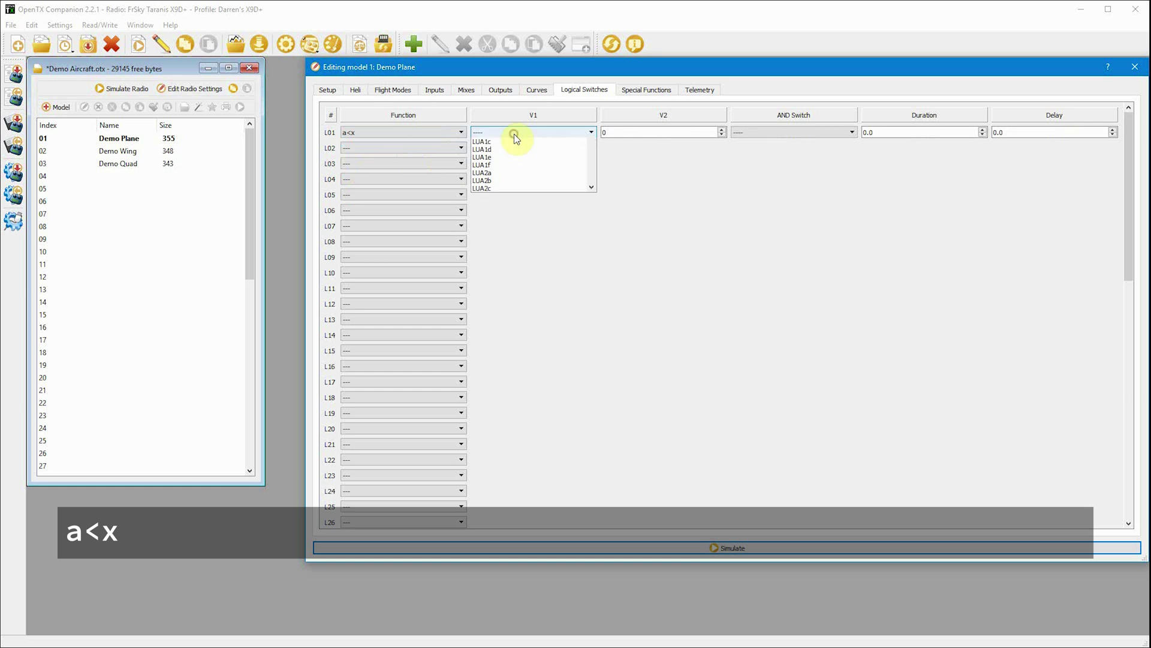
{"action": "scroll", "coordinate": [513, 134], "scroll_direction": "down", "scroll_amount": 5}
{"action": "left_click", "coordinate": [489, 212]}
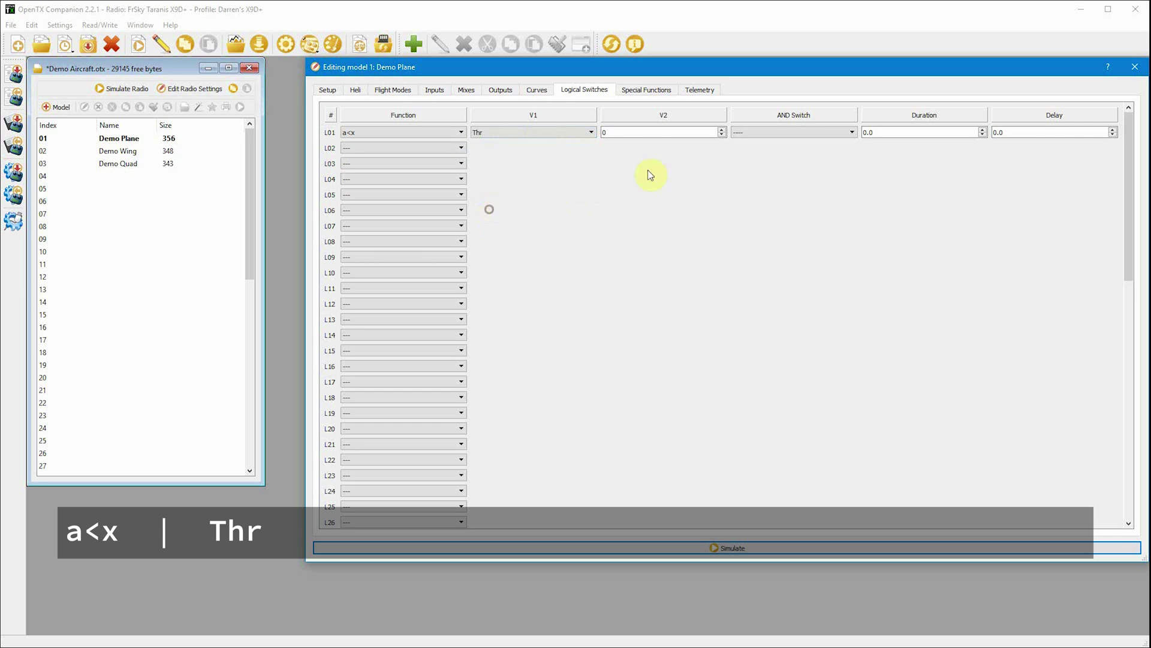
{"action": "double_click", "coordinate": [617, 132]}
{"action": "type", "text": "-98"}
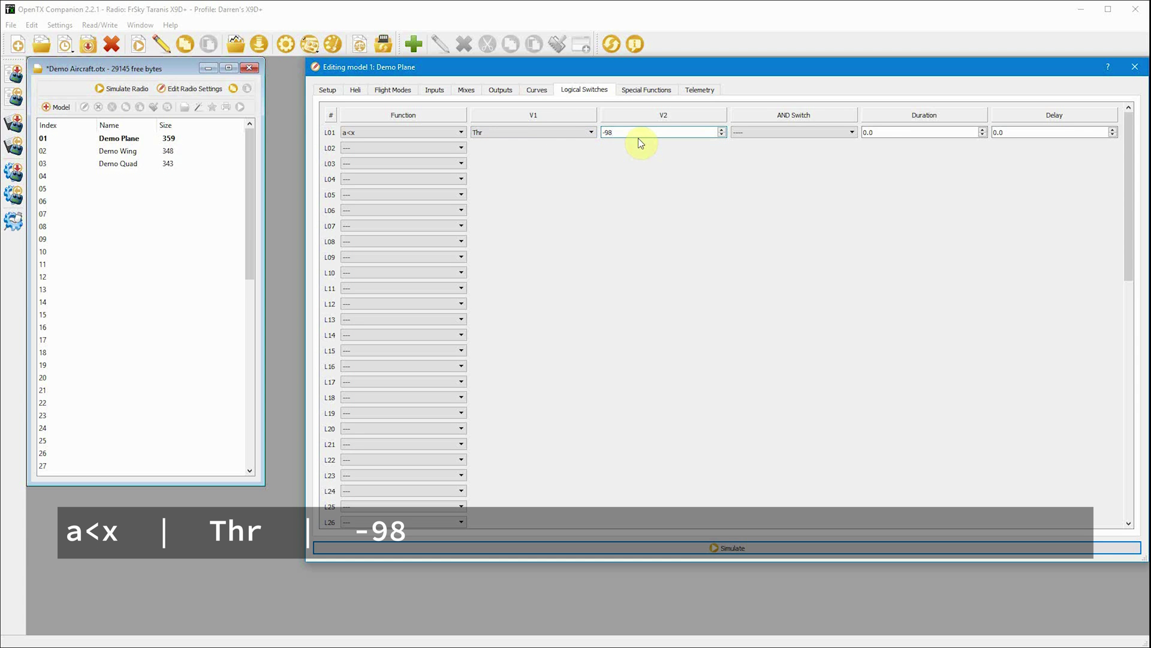
Define logical switch L02 with function OR, using L01 for both V1 and V2.
{"action": "left_click", "coordinate": [423, 149]}
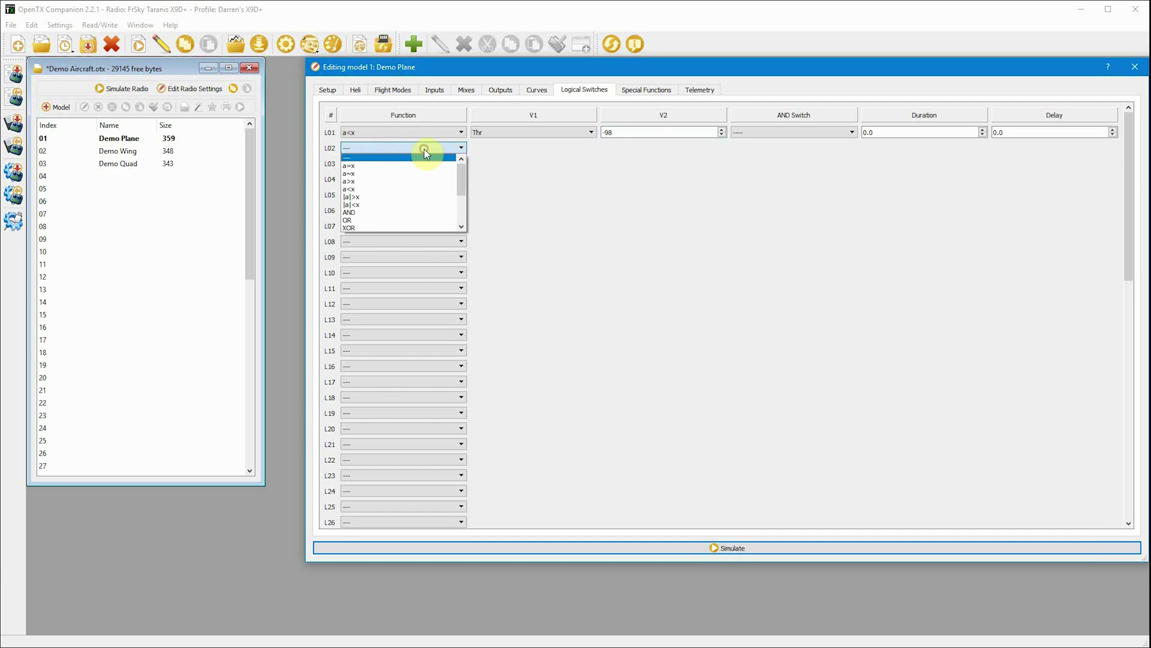
{"action": "left_click", "coordinate": [363, 220]}
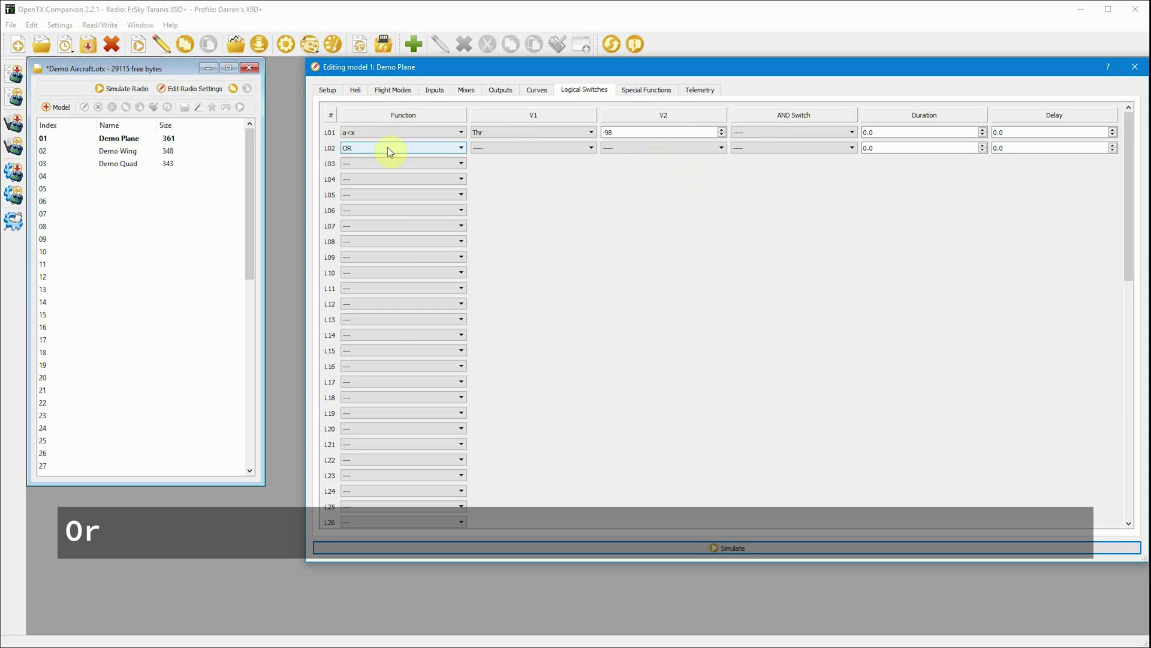
{"action": "left_click", "coordinate": [516, 150]}
{"action": "scroll", "coordinate": [517, 178], "scroll_direction": "down", "scroll_amount": 10}
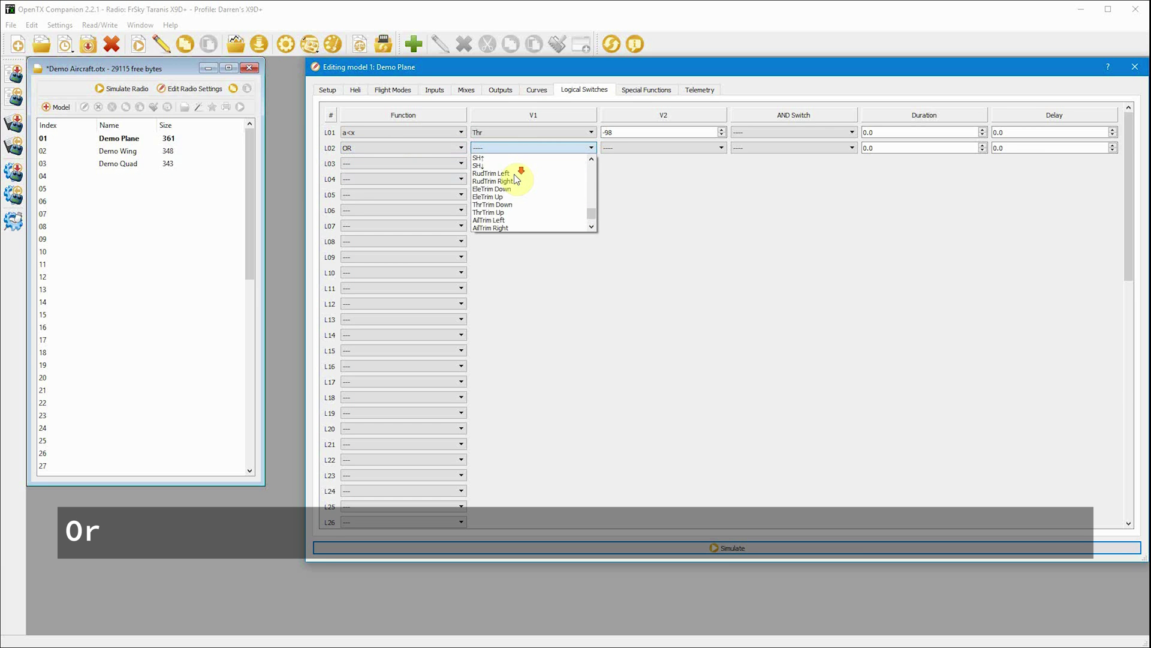
{"action": "left_click", "coordinate": [487, 213]}
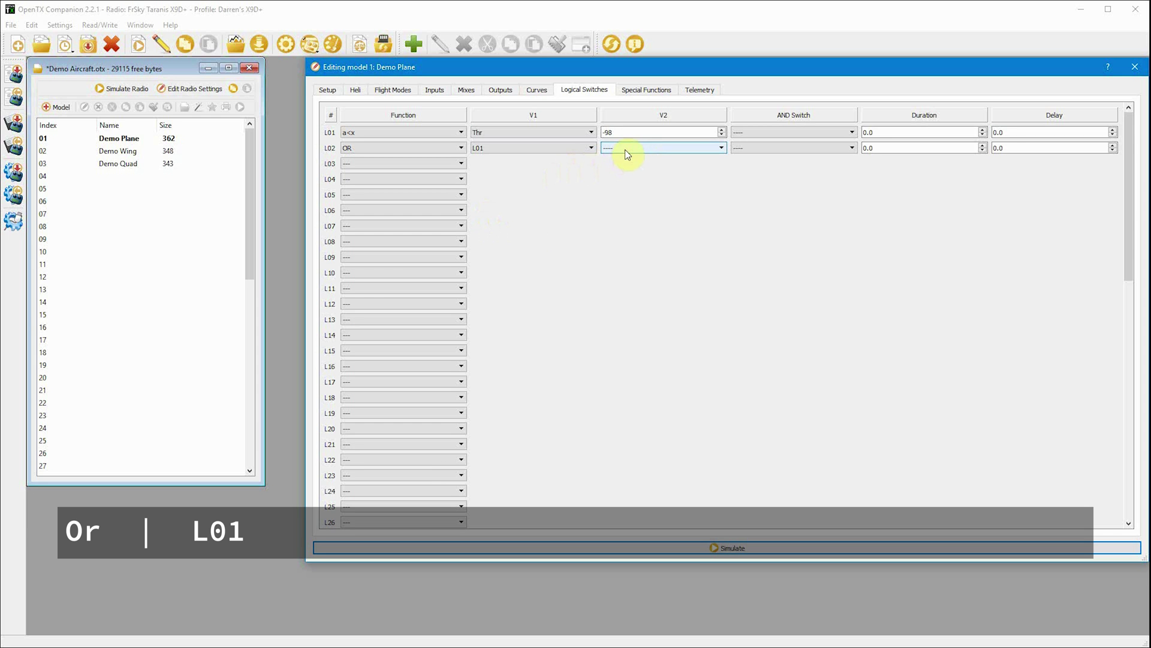
{"action": "left_click", "coordinate": [626, 154]}
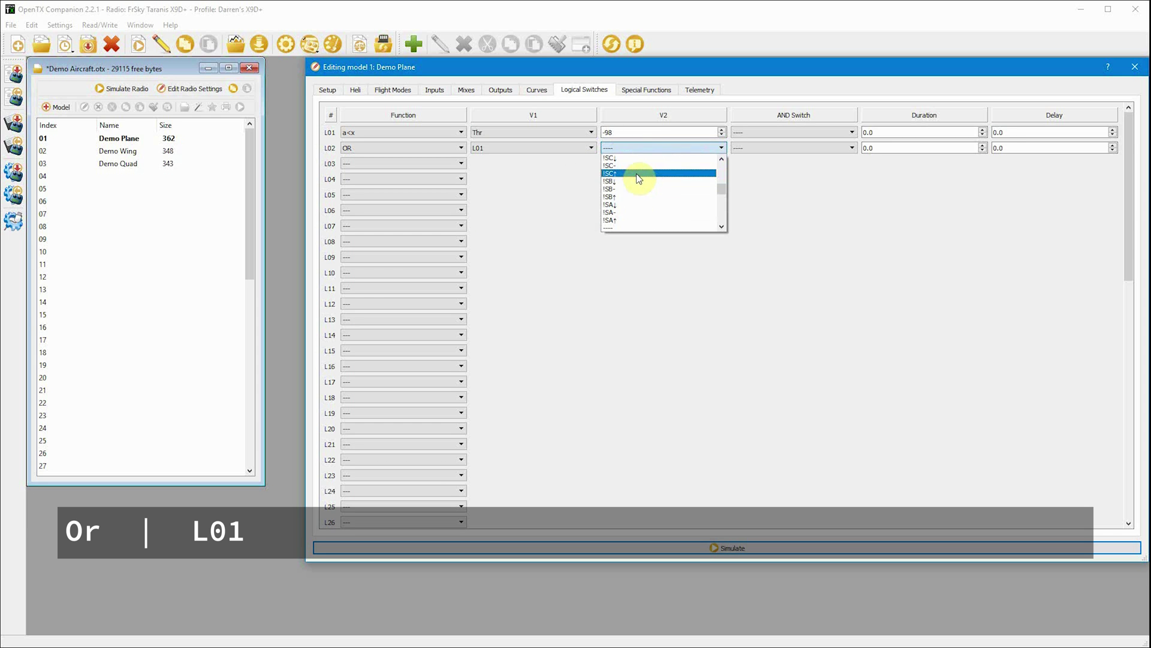
{"action": "scroll", "coordinate": [639, 178], "scroll_direction": "down", "scroll_amount": 12}
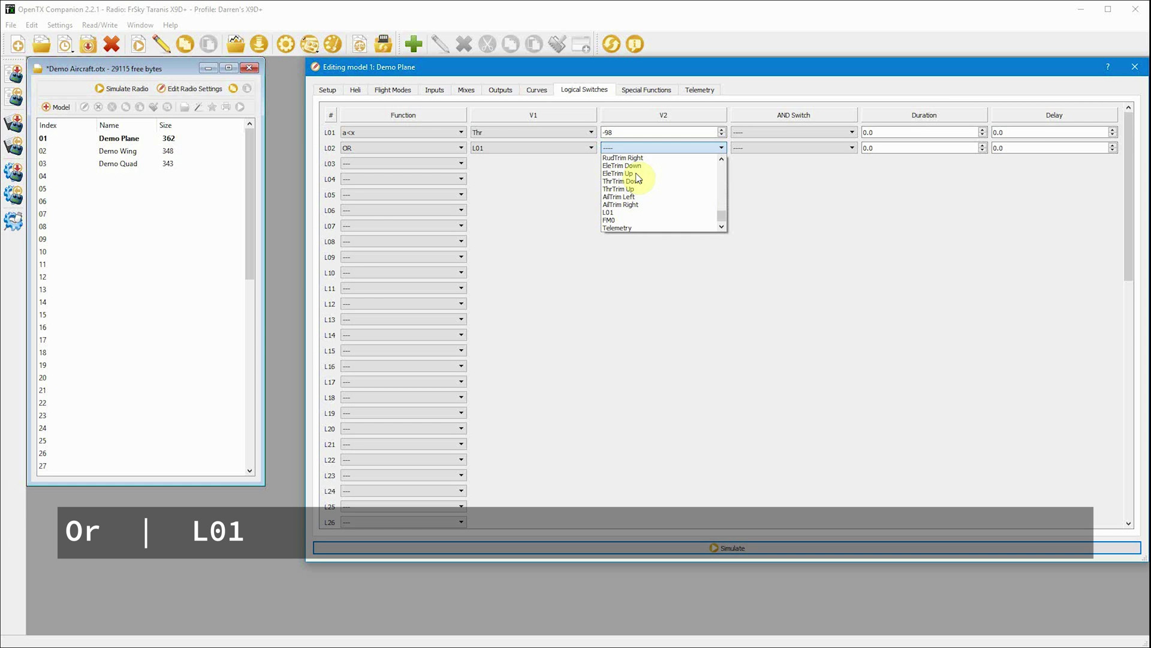
{"action": "left_click", "coordinate": [624, 213]}
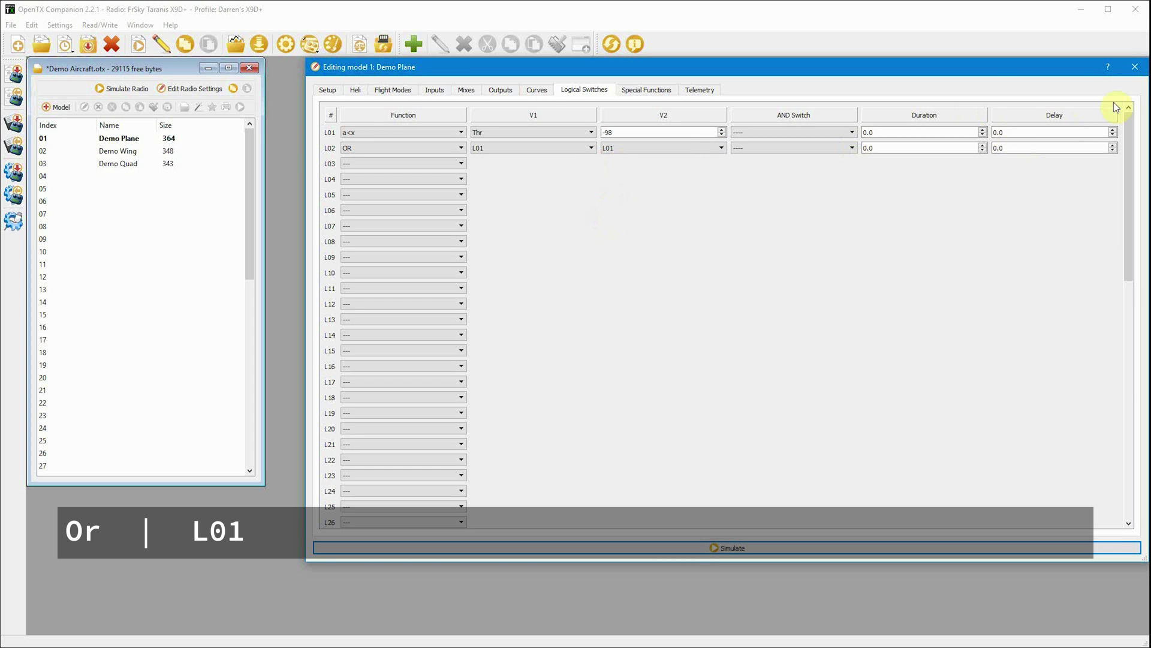
Close and reopen the Demo Plane model, then change V2 of logical switch L02 to L02.
{"action": "left_click", "coordinate": [1136, 67]}
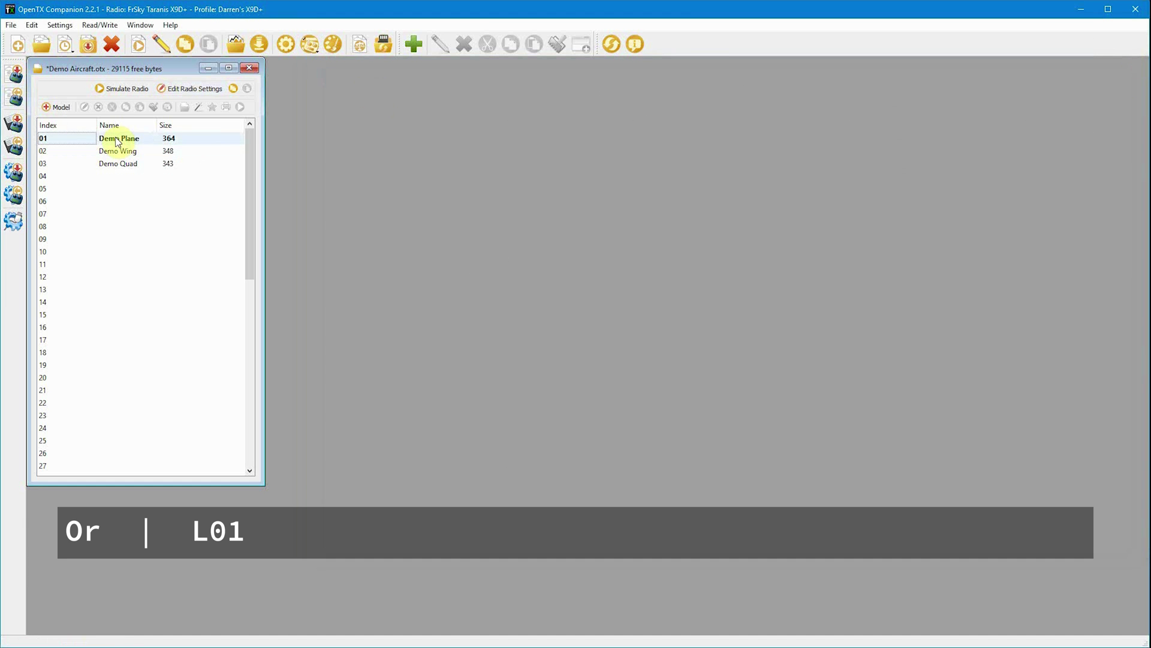
{"action": "left_click", "coordinate": [115, 138]}
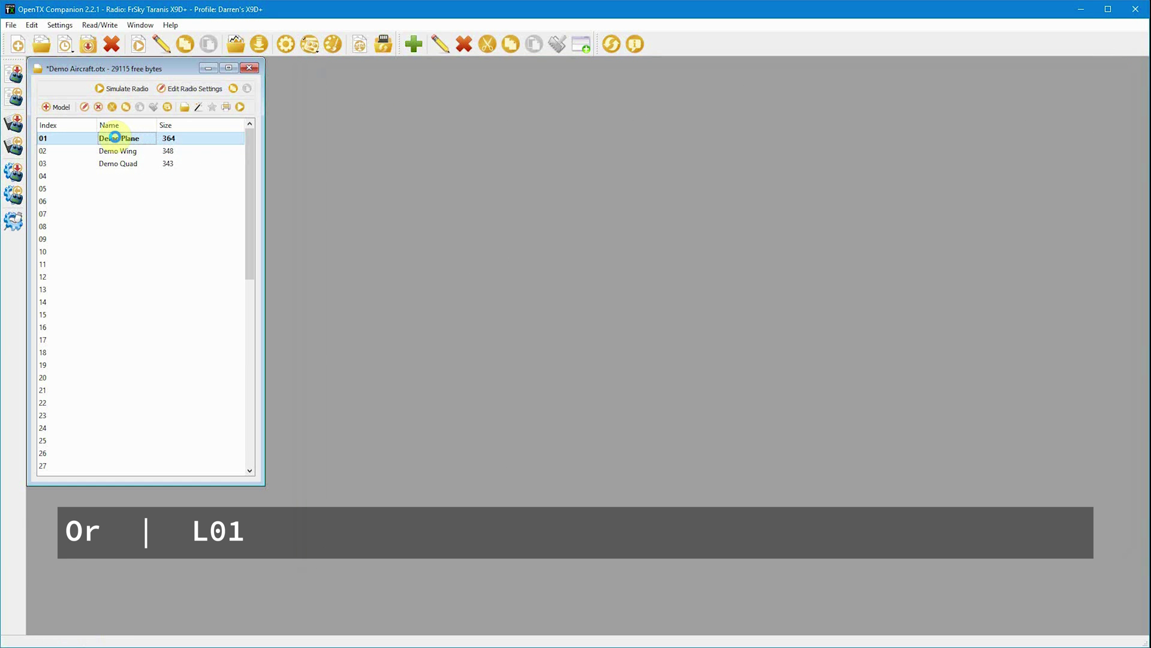
{"action": "double_click", "coordinate": [114, 137]}
{"action": "left_click", "coordinate": [592, 93]}
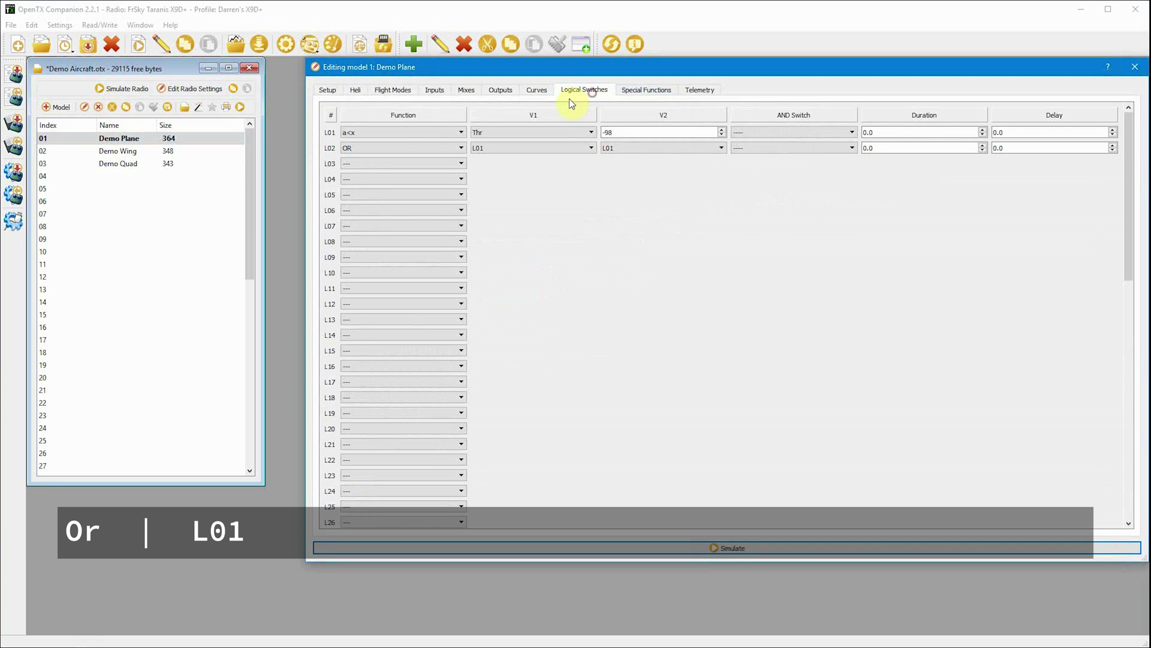
{"action": "left_click", "coordinate": [653, 149]}
{"action": "scroll", "coordinate": [625, 206], "scroll_direction": "down", "scroll_amount": 1}
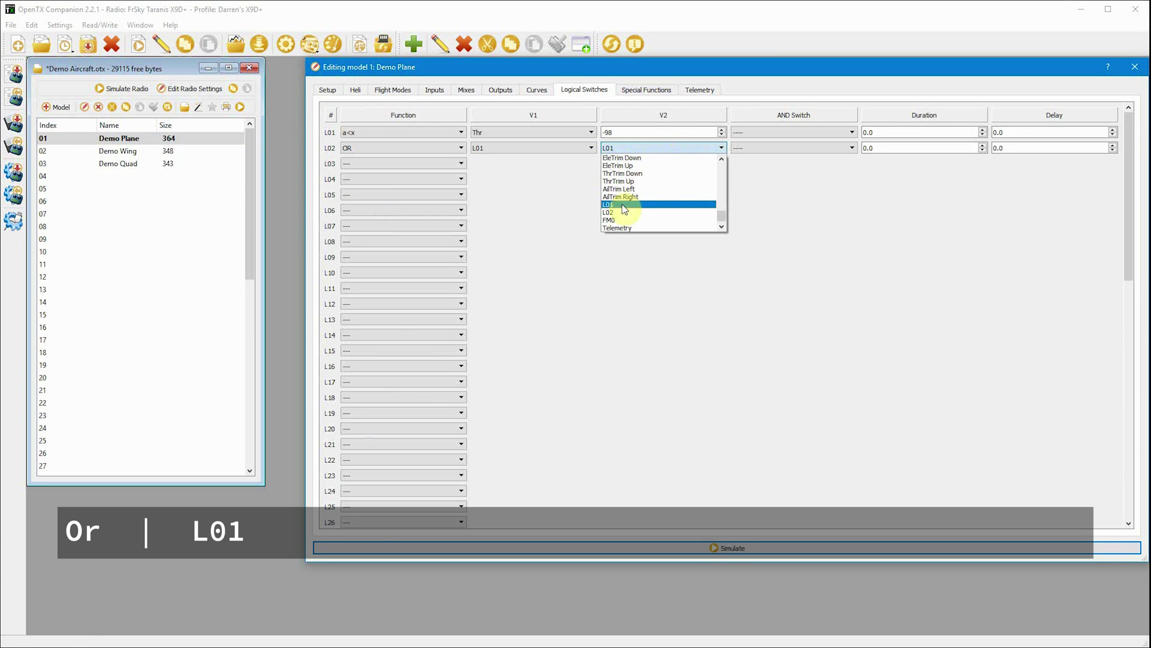
{"action": "left_click", "coordinate": [624, 216]}
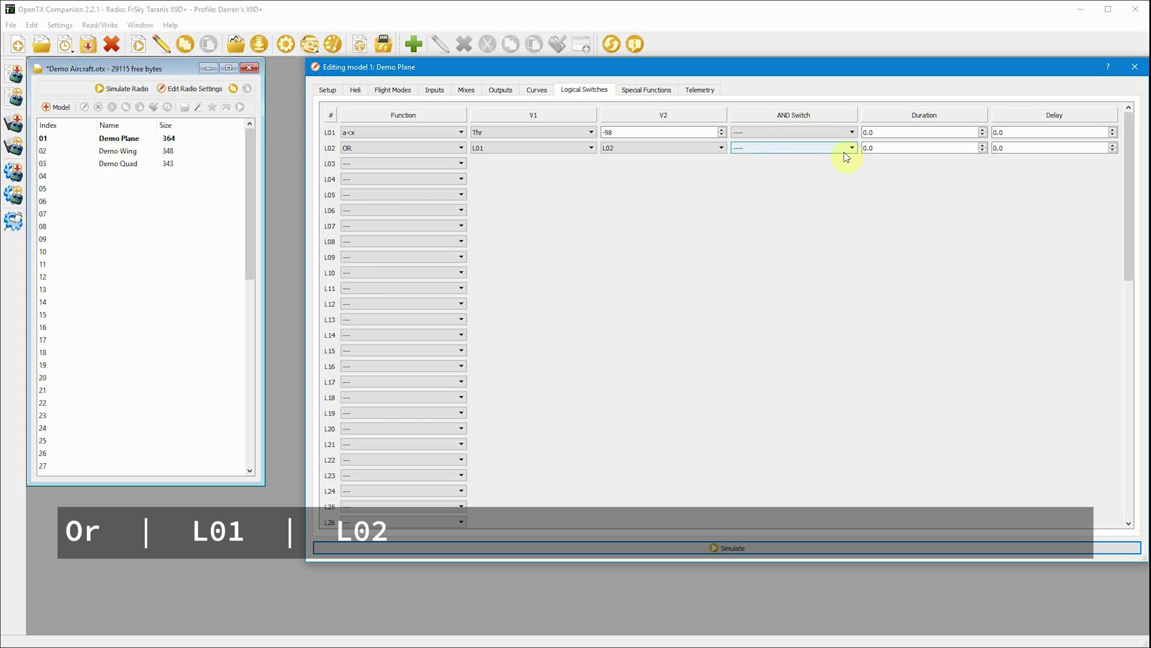
Give logical switch L02 a delay of 0.5 and set its AND switch to SF↑.
{"action": "left_click_drag", "start_coordinate": [1003, 148], "coordinate": [986, 151]}
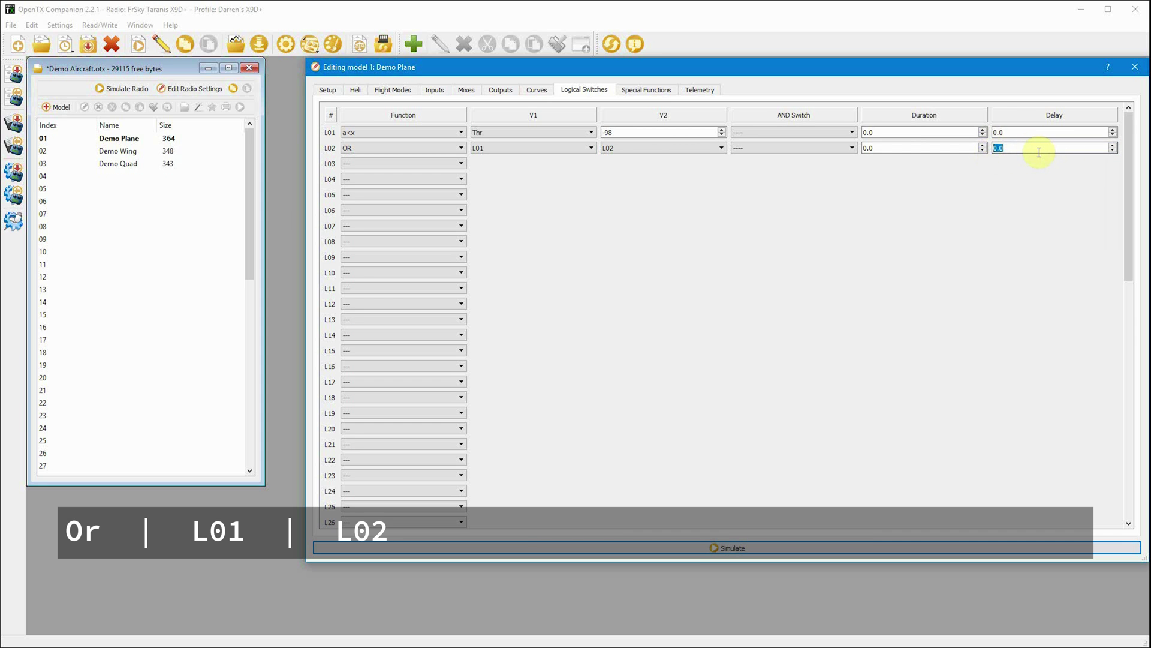
{"action": "type", "text": "0.5"}
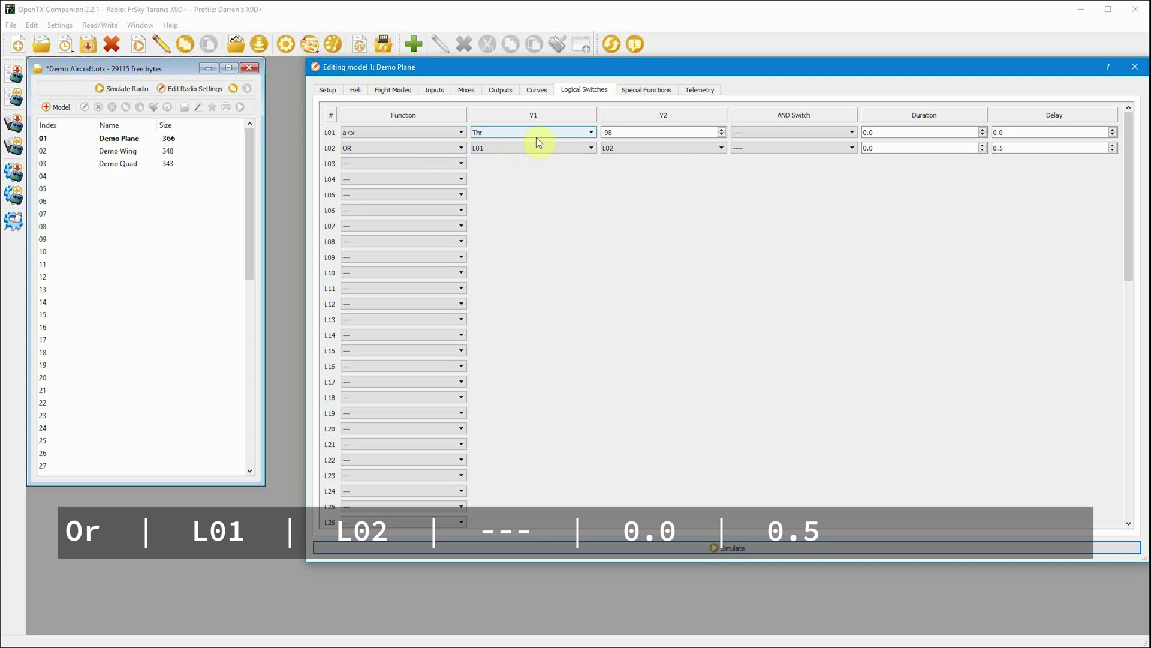
{"action": "left_click", "coordinate": [759, 151]}
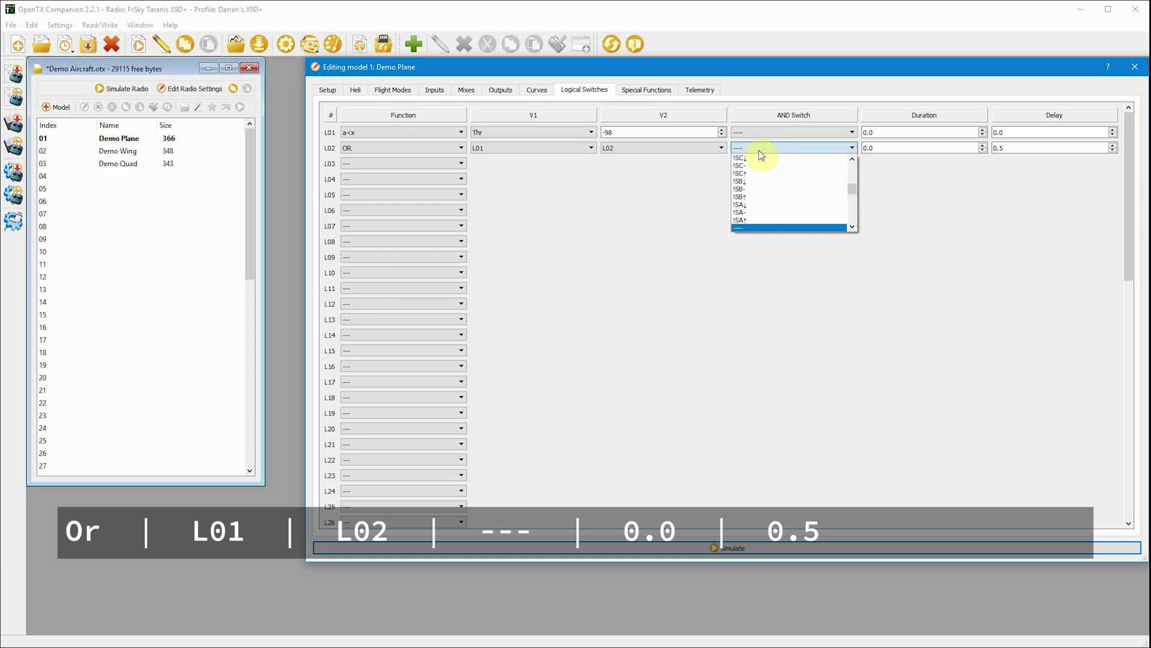
{"action": "scroll", "coordinate": [770, 187], "scroll_direction": "down", "scroll_amount": 6}
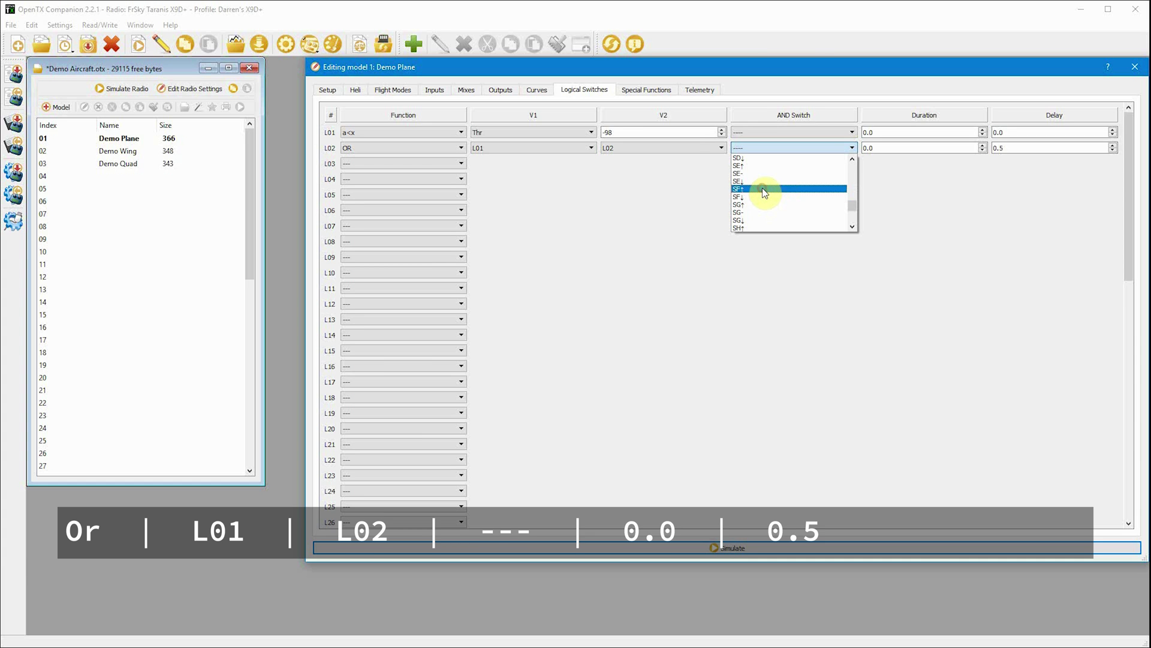
{"action": "left_click", "coordinate": [763, 189]}
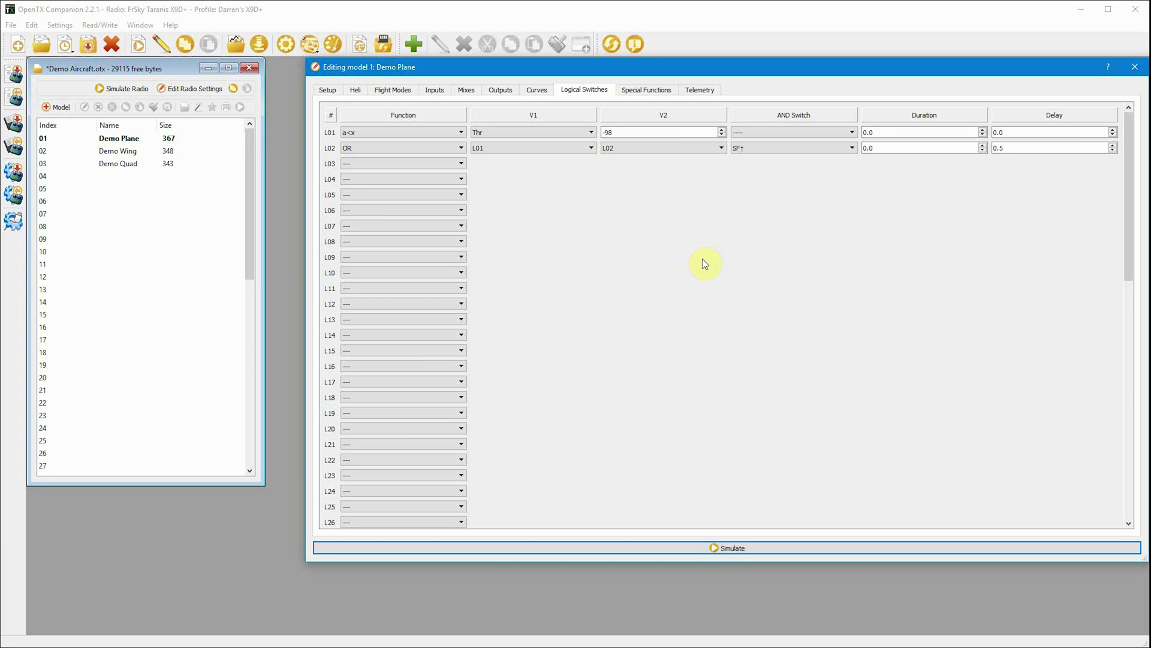
Assign switch L02 to the I3:Thr throttle input line.
{"action": "left_click", "coordinate": [432, 94]}
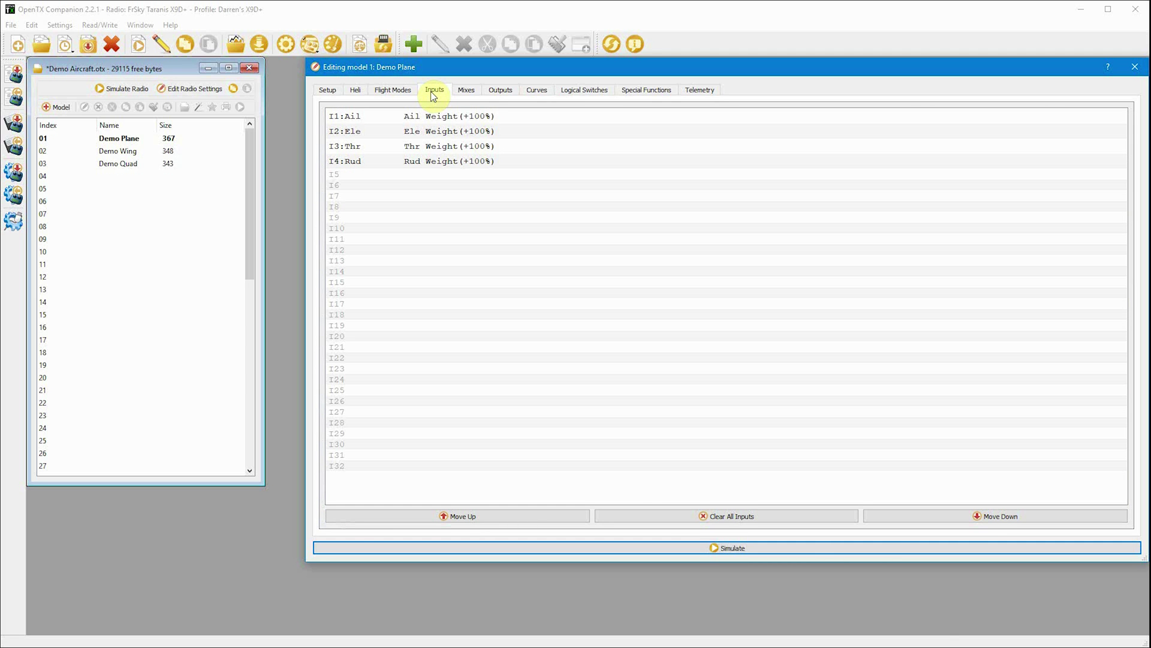
{"action": "double_click", "coordinate": [446, 148]}
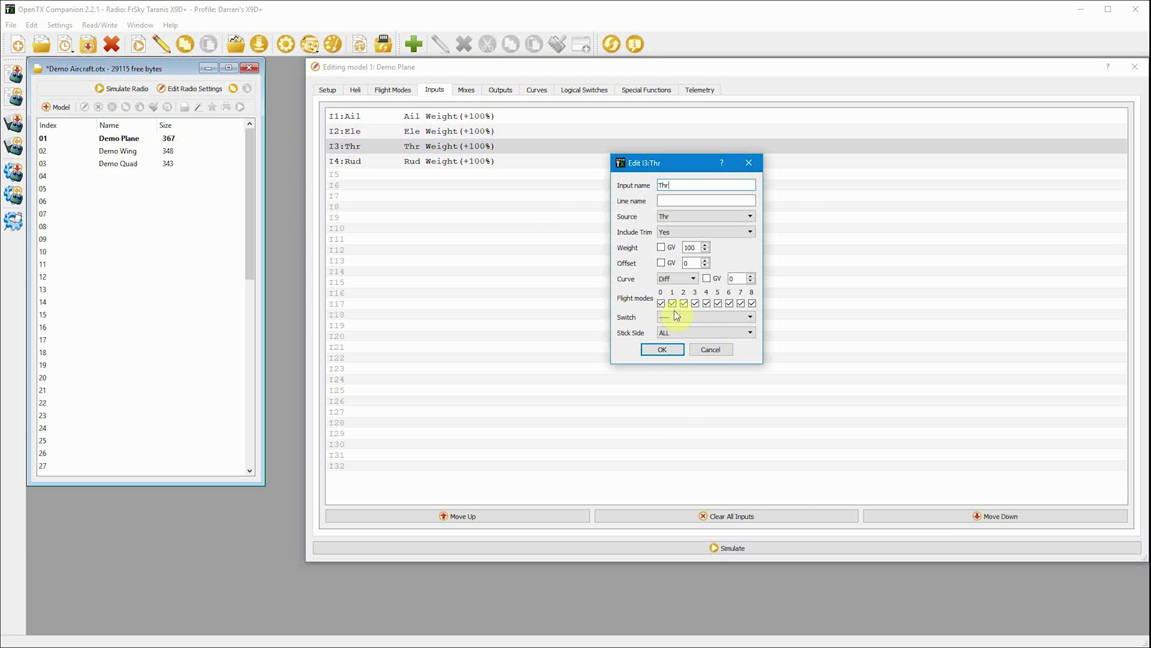
{"action": "left_click", "coordinate": [675, 316]}
{"action": "scroll", "coordinate": [679, 354], "scroll_direction": "down", "scroll_amount": 3}
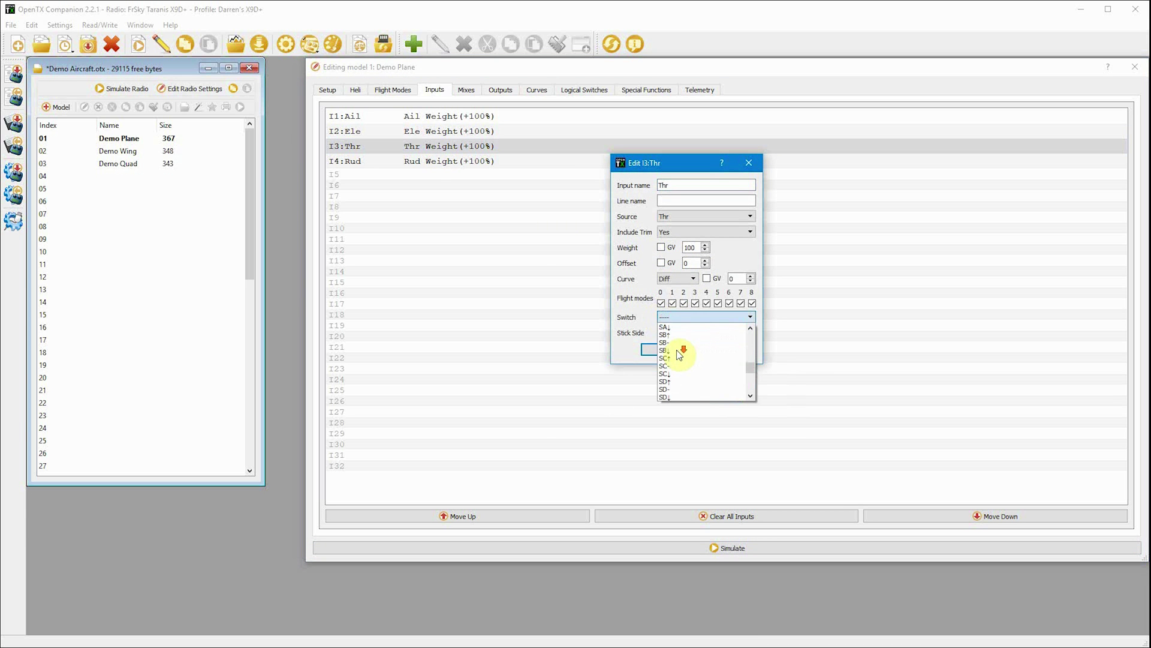
{"action": "scroll", "coordinate": [680, 354], "scroll_direction": "down", "scroll_amount": 6}
{"action": "scroll", "coordinate": [678, 354], "scroll_direction": "down", "scroll_amount": 5}
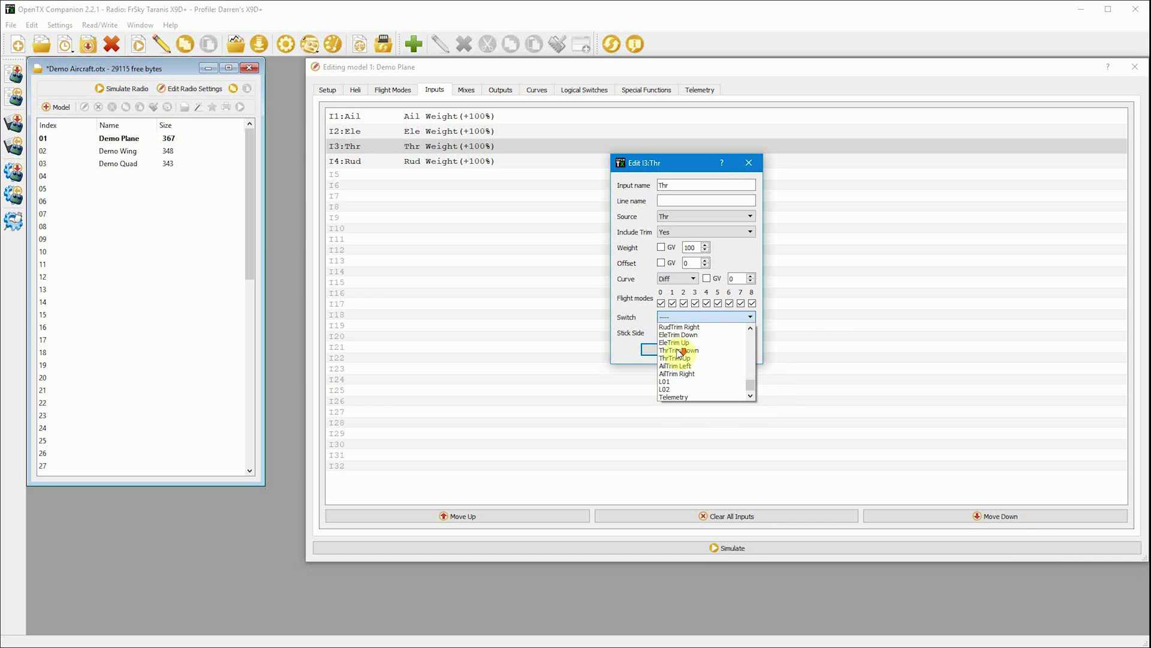
{"action": "left_click", "coordinate": [670, 392]}
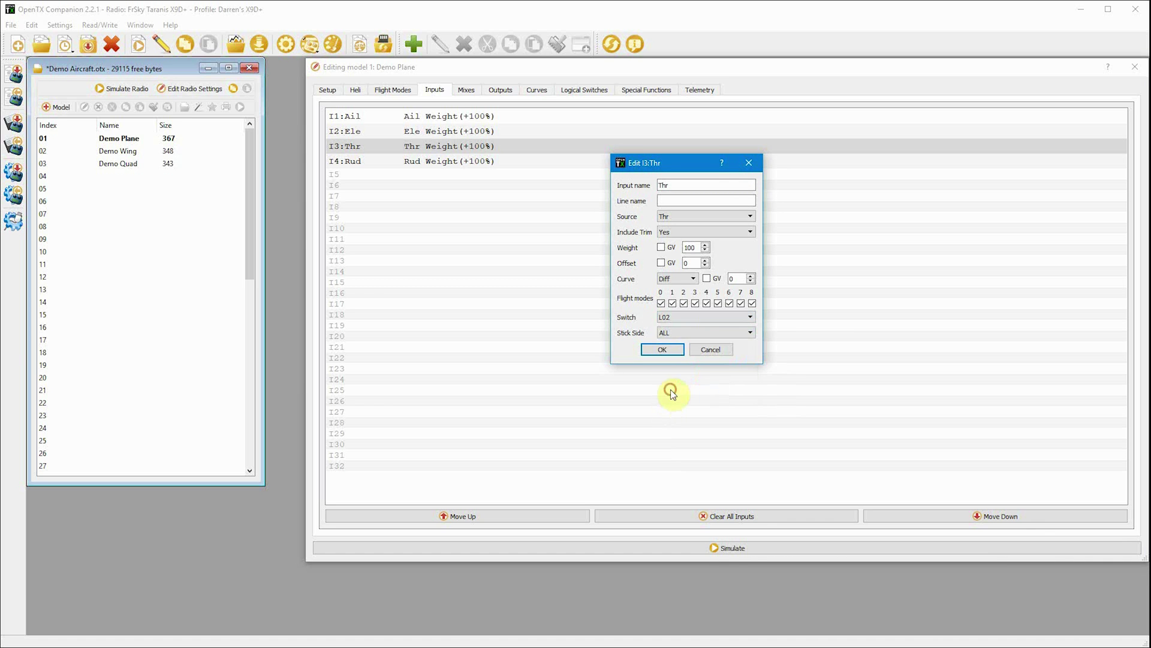
{"action": "left_click", "coordinate": [663, 349]}
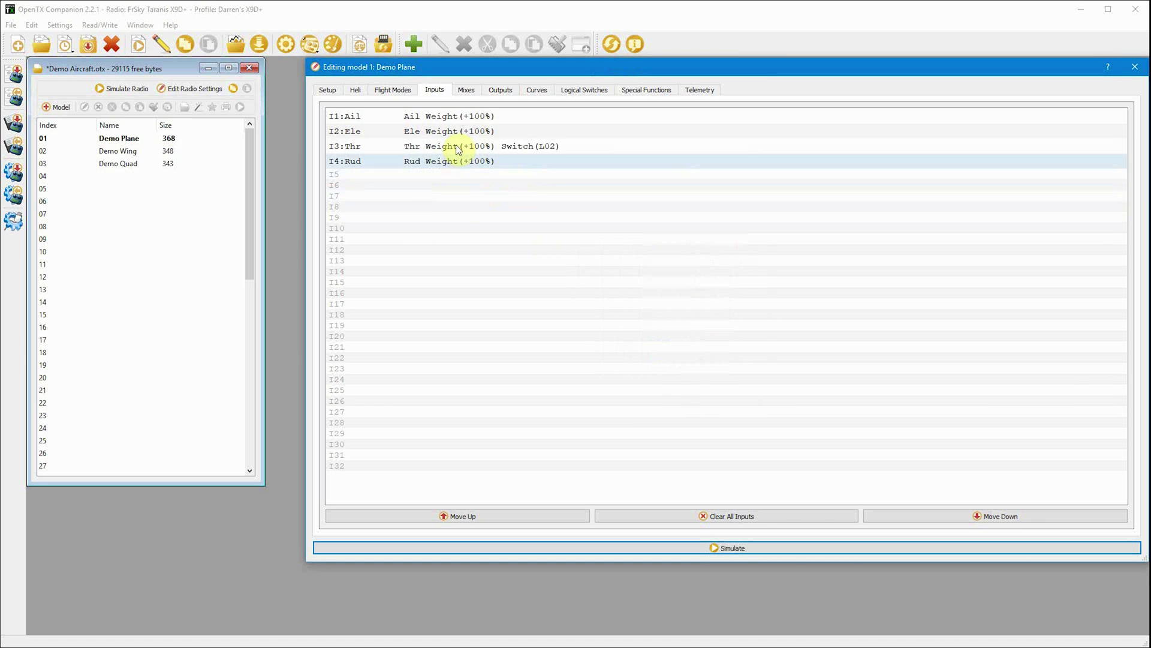
Duplicate the I3:Thr throttle input line and name the duplicate Cut.
{"action": "right_click", "coordinate": [519, 149]}
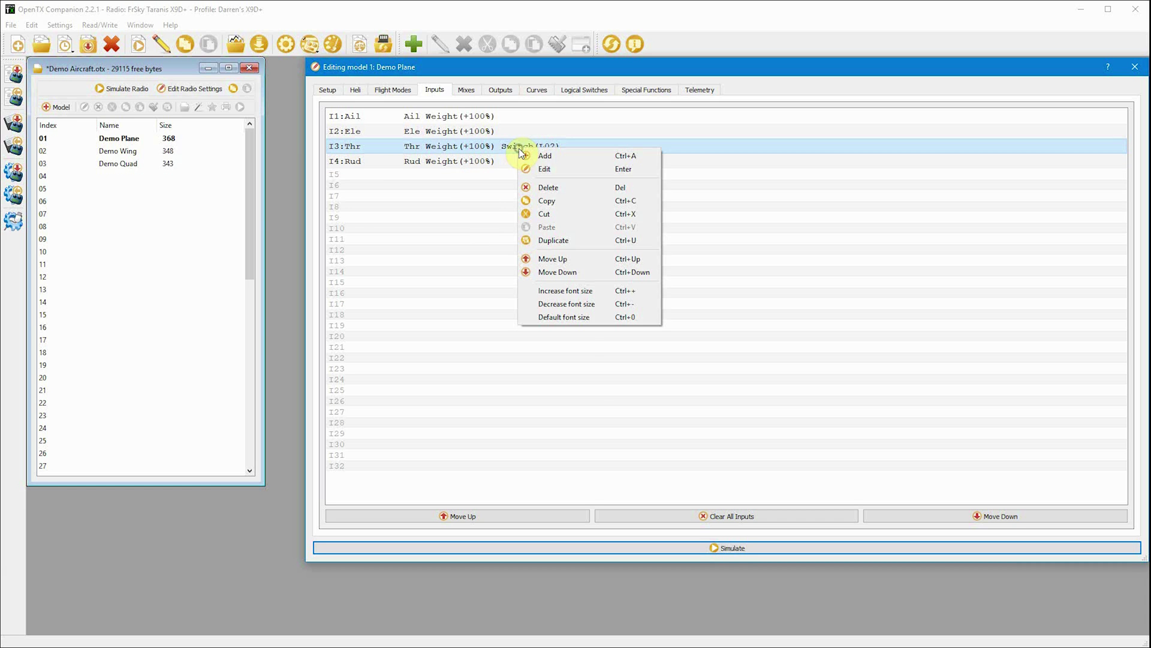
{"action": "left_click", "coordinate": [575, 241]}
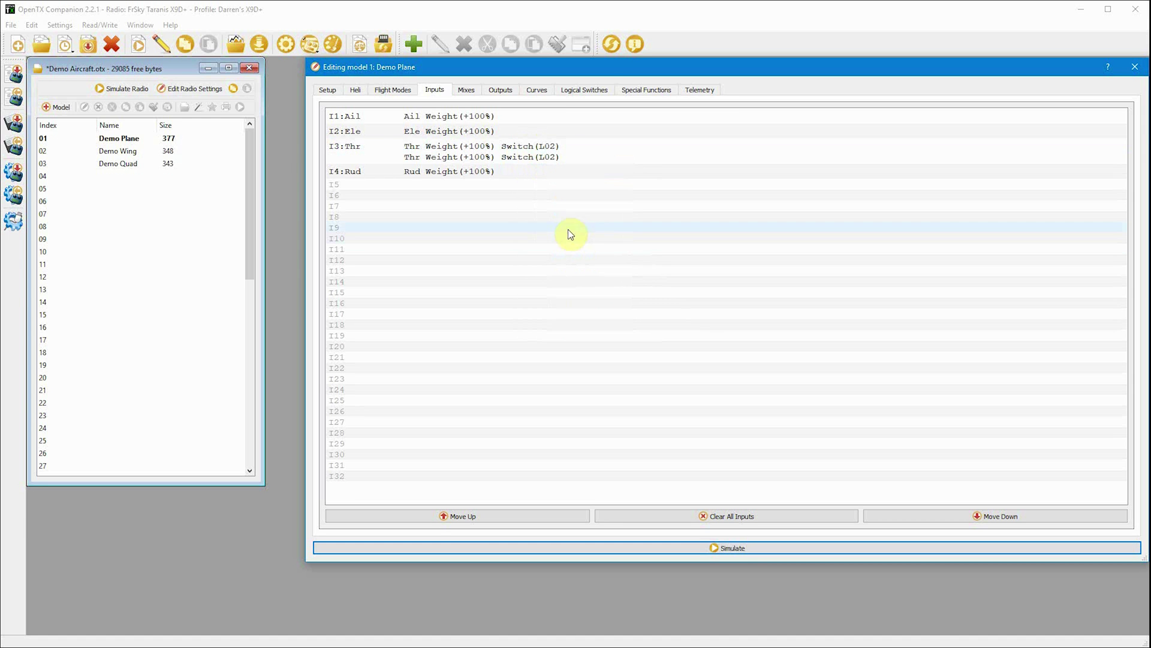
{"action": "left_click", "coordinate": [474, 157]}
{"action": "double_click", "coordinate": [473, 157]}
{"action": "left_click", "coordinate": [697, 200]}
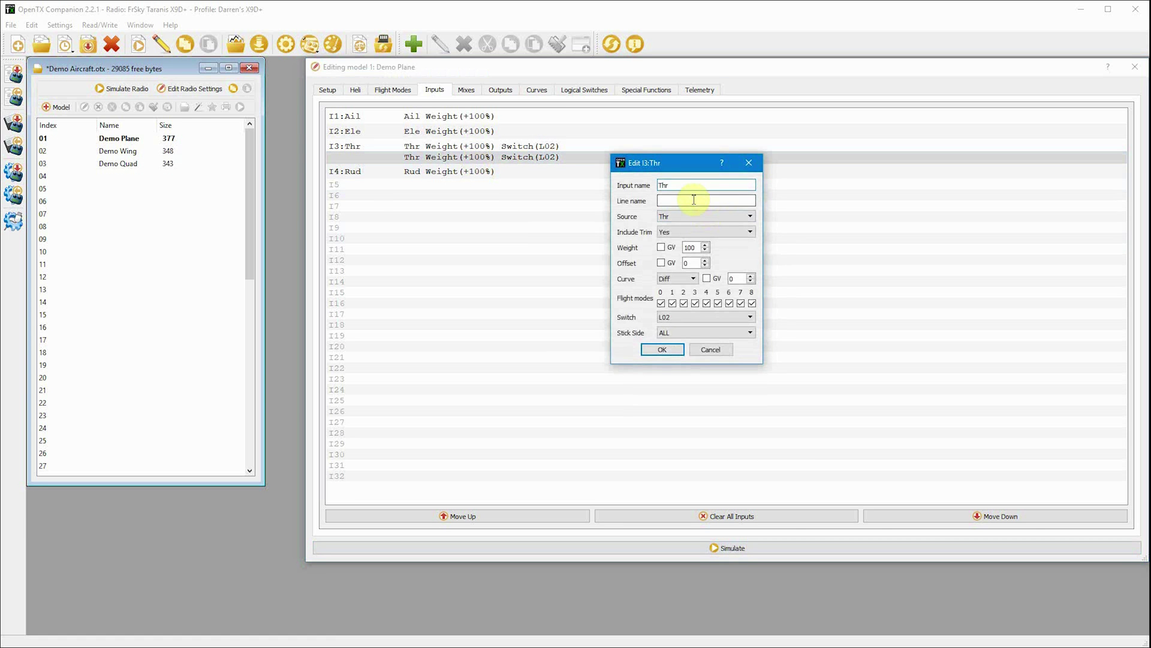
{"action": "type", "text": "Ci"}
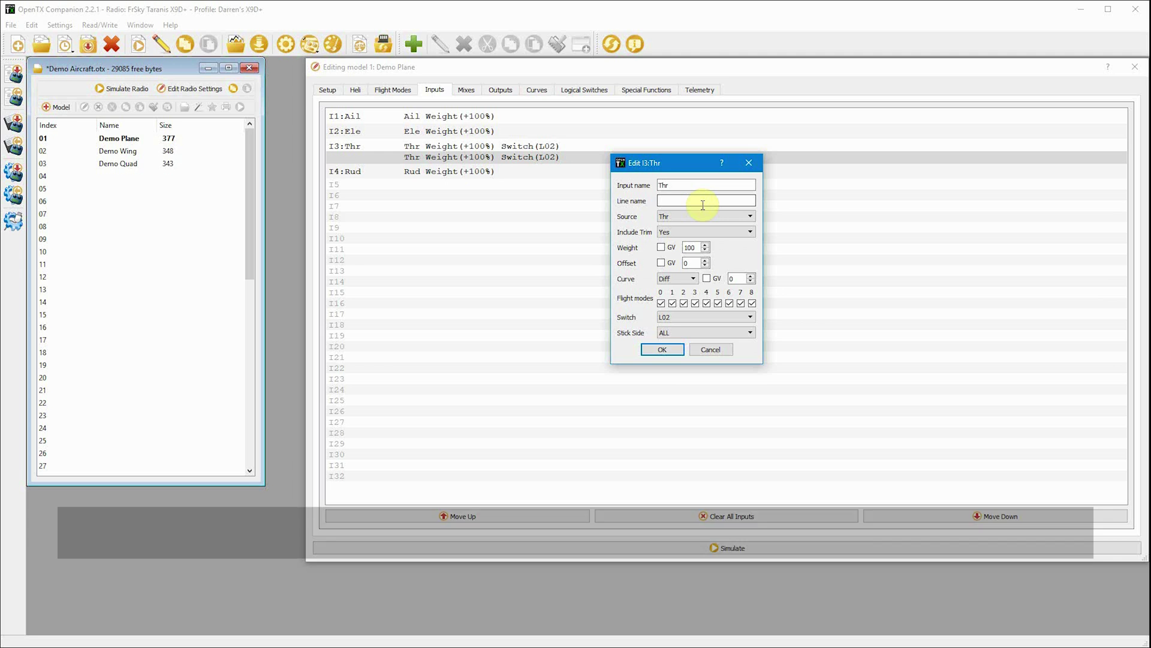
{"action": "type", "text": "ut"}
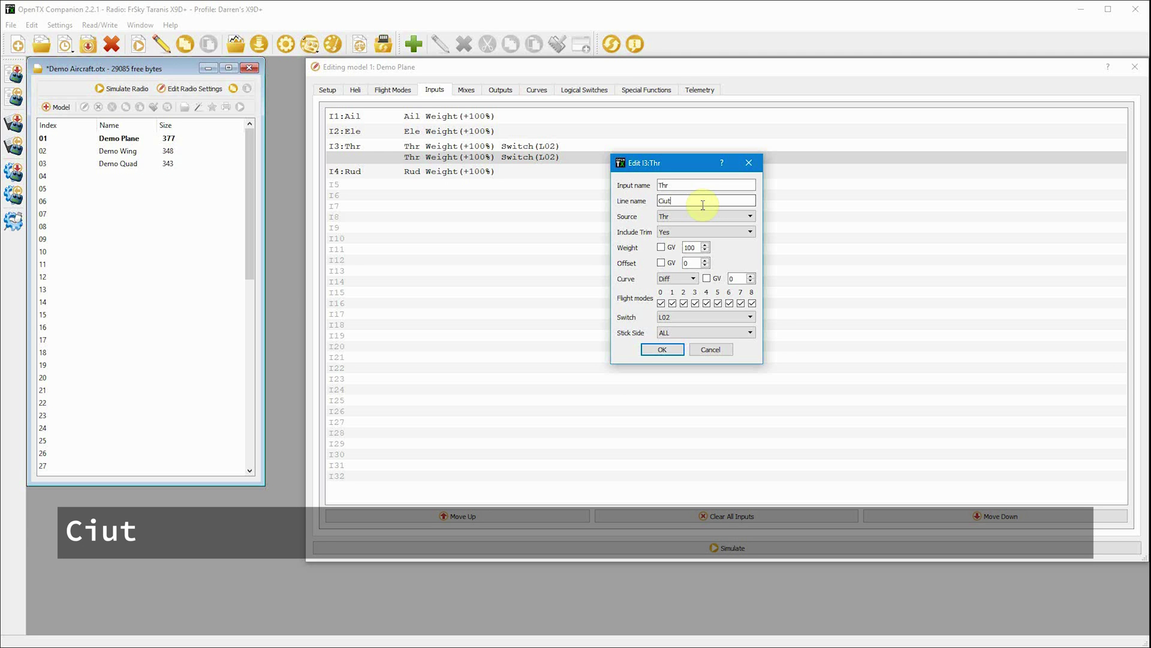
{"action": "key", "text": "Left"}
{"action": "key", "text": "Left"}
{"action": "key", "text": "BackSpace"}
Set the Cut input line's switch to !L02 and its curve to the inverted CV1:Cut curve.
{"action": "left_click", "coordinate": [692, 316]}
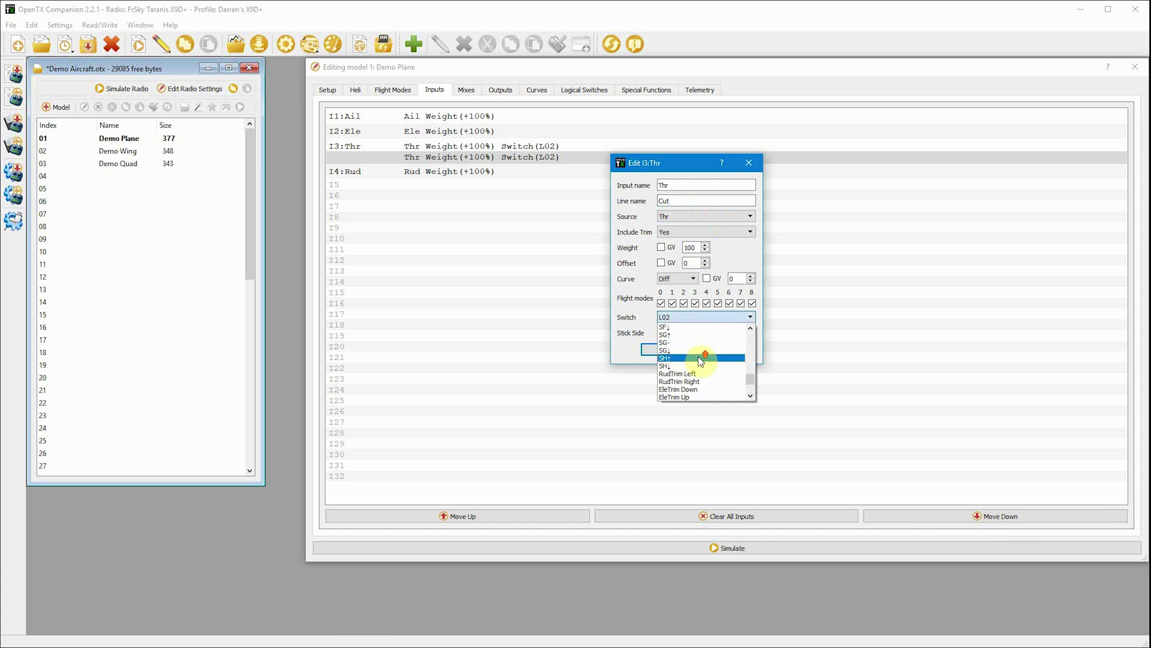
{"action": "scroll", "coordinate": [701, 360], "scroll_direction": "up", "scroll_amount": 10}
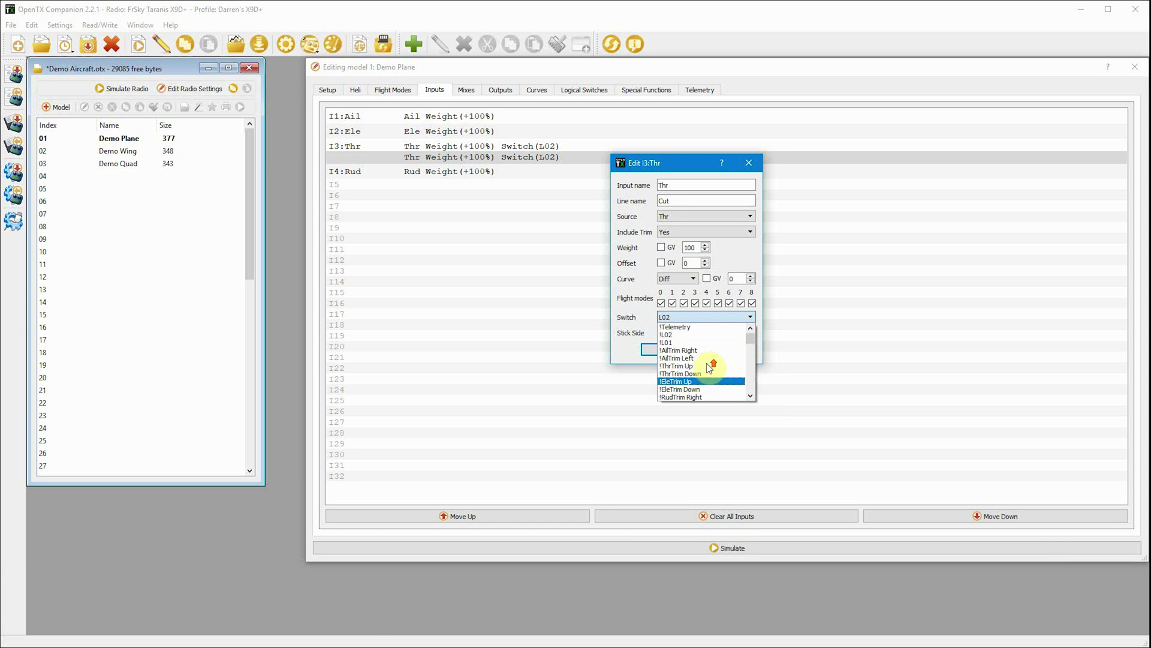
{"action": "left_click", "coordinate": [671, 334]}
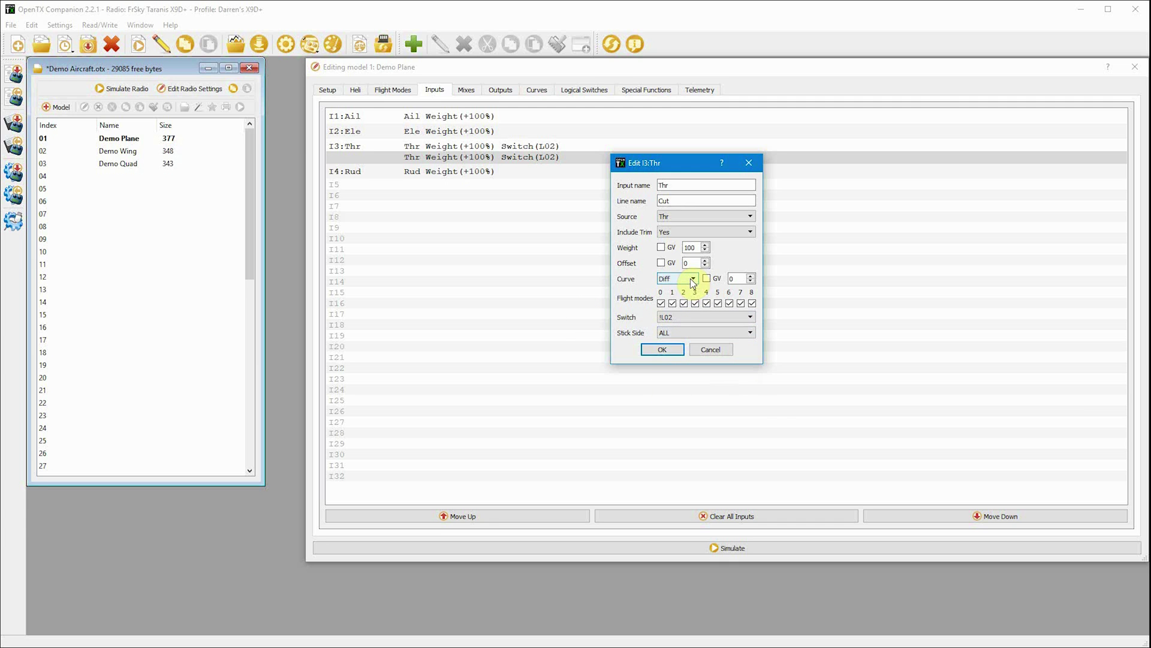
{"action": "left_click", "coordinate": [692, 281]}
{"action": "left_click", "coordinate": [665, 312]}
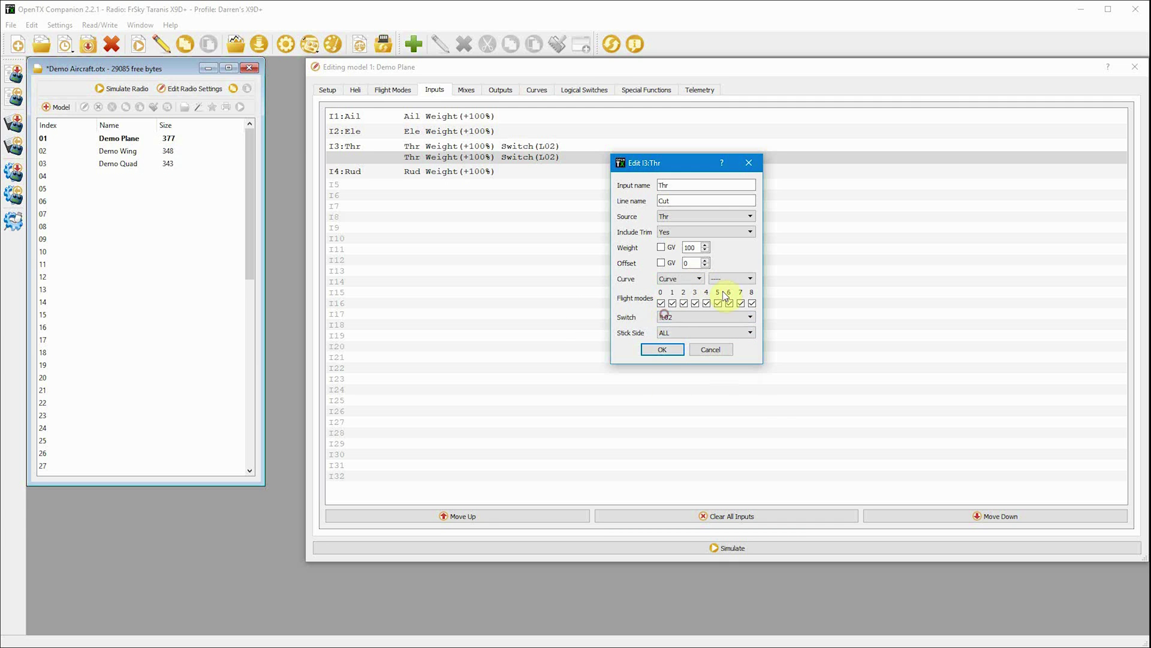
{"action": "left_click", "coordinate": [738, 279]}
{"action": "left_click", "coordinate": [735, 352]}
{"action": "left_click", "coordinate": [661, 350]}
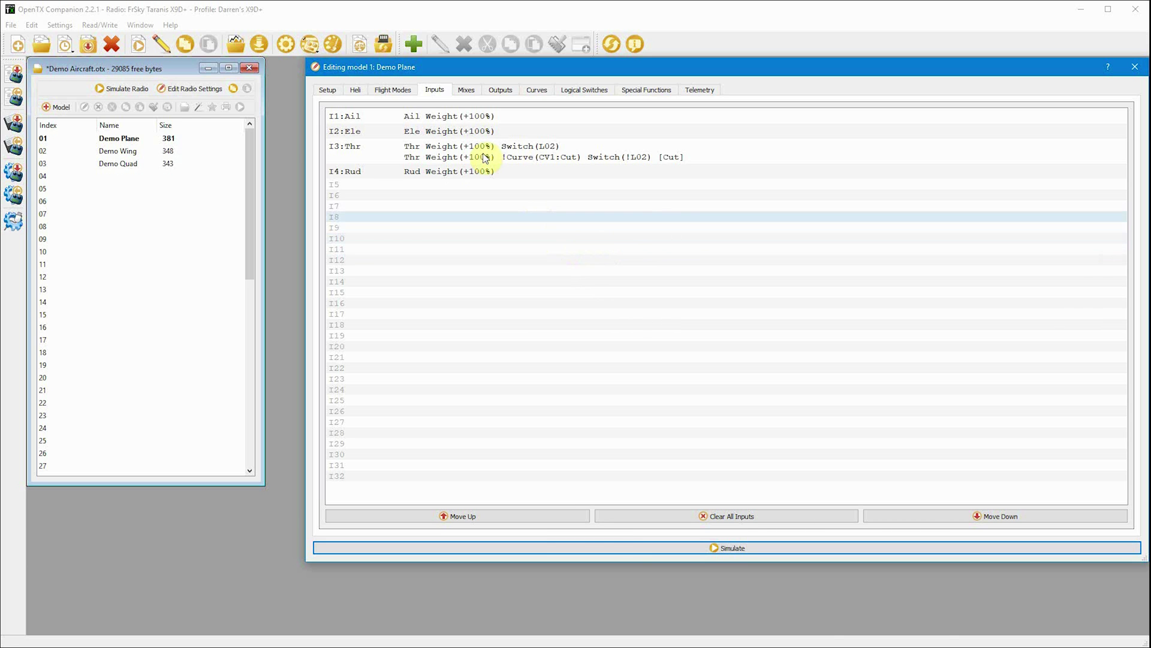
Add a mix named Arm on channel CH6 with SF as its source.
{"action": "left_click", "coordinate": [467, 90]}
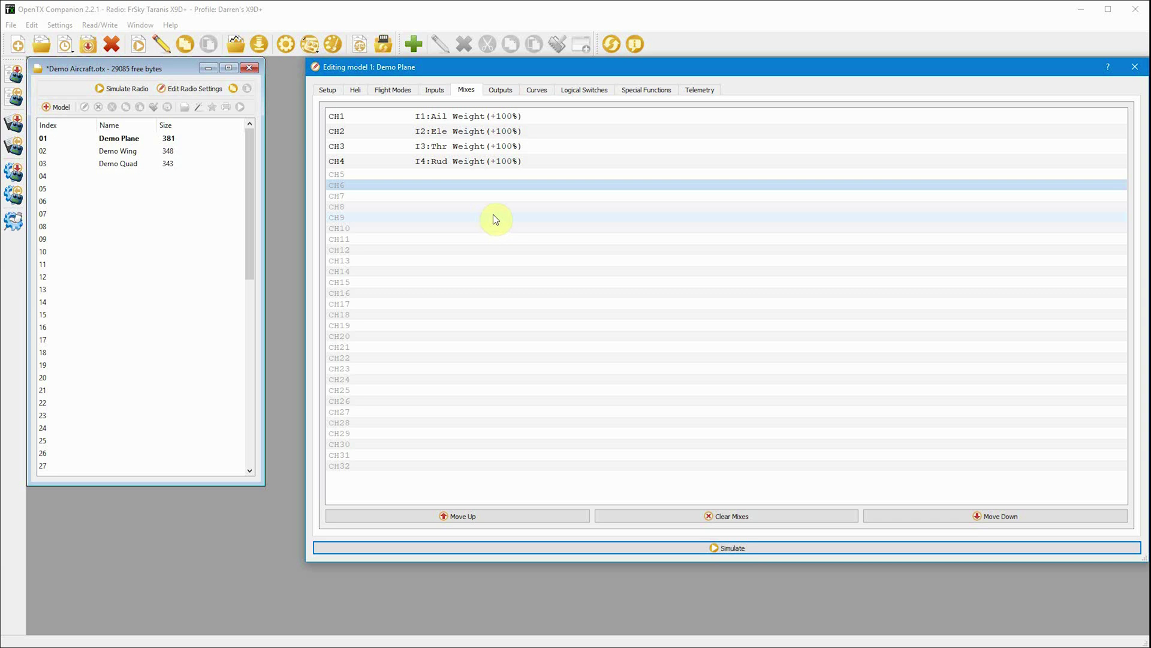
{"action": "double_click", "coordinate": [467, 184]}
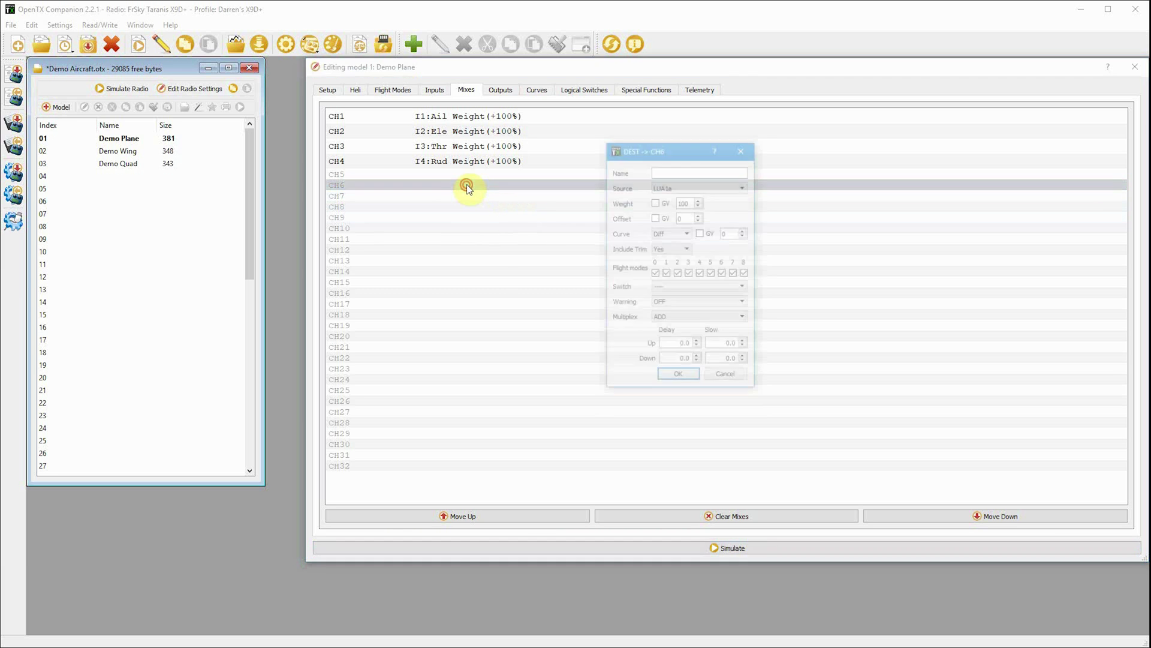
{"action": "left_click", "coordinate": [663, 171]}
{"action": "type", "text": "Arm"}
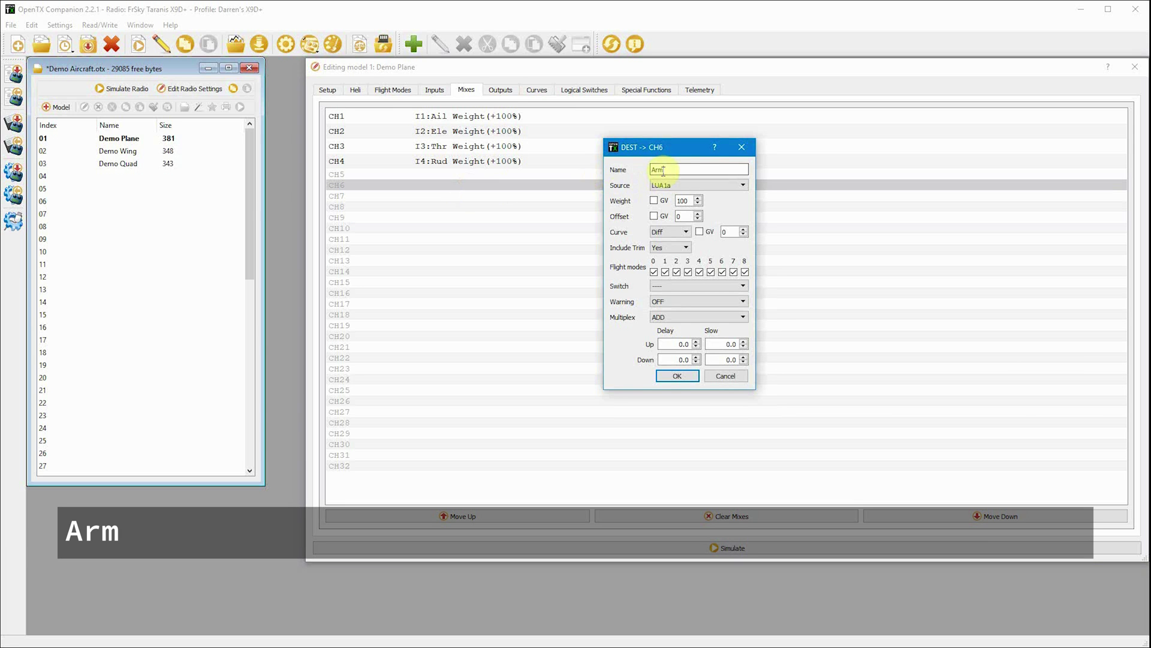
{"action": "left_click", "coordinate": [676, 188]}
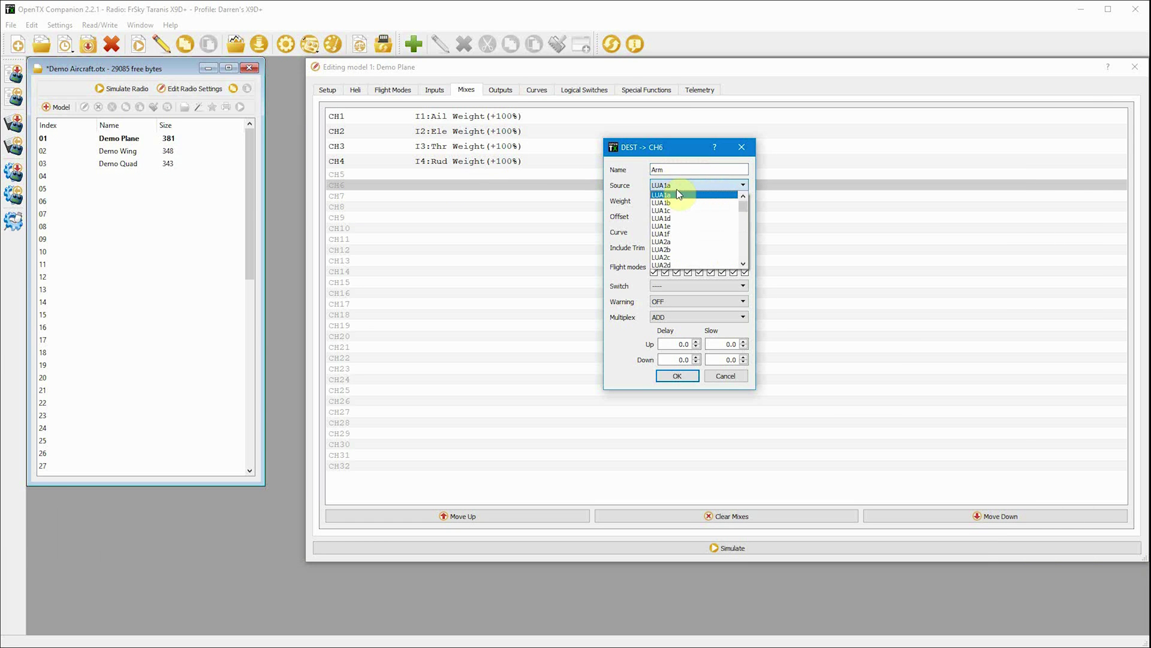
{"action": "scroll", "coordinate": [660, 246], "scroll_direction": "down", "scroll_amount": 10}
{"action": "left_click", "coordinate": [663, 259]}
{"action": "left_click", "coordinate": [667, 376]}
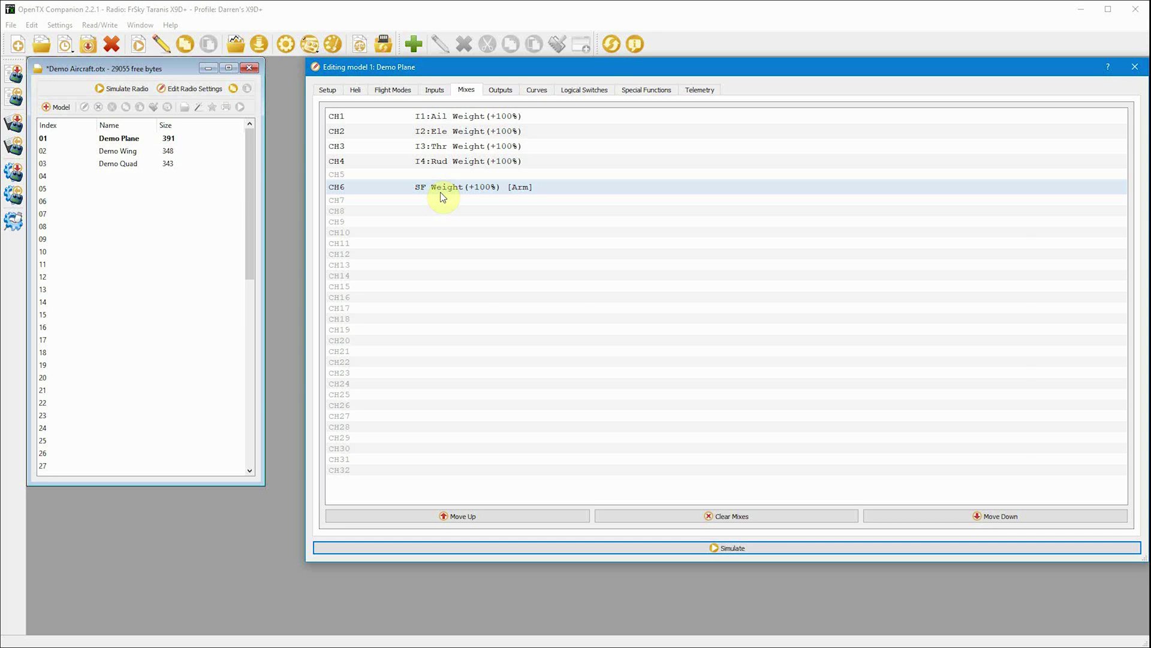
Change the source of the CH6 Arm mix to logical switch L02.
{"action": "key", "text": "alt+Tab"}
{"action": "double_click", "coordinate": [466, 190]}
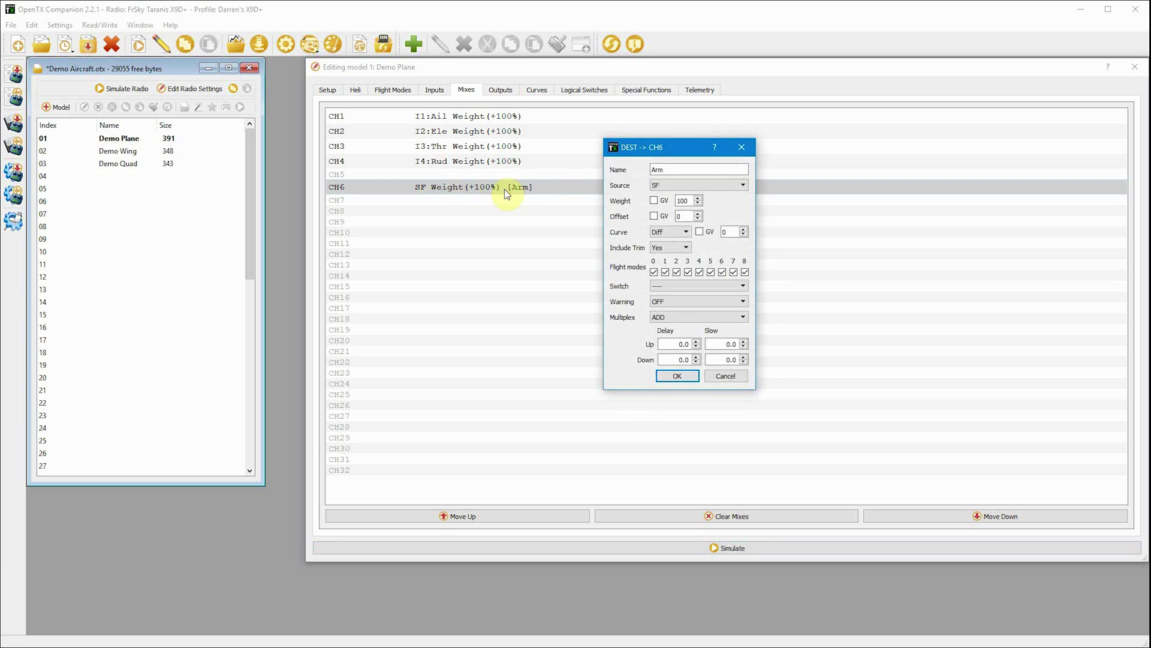
{"action": "left_click", "coordinate": [669, 187]}
{"action": "scroll", "coordinate": [682, 224], "scroll_direction": "down", "scroll_amount": 2}
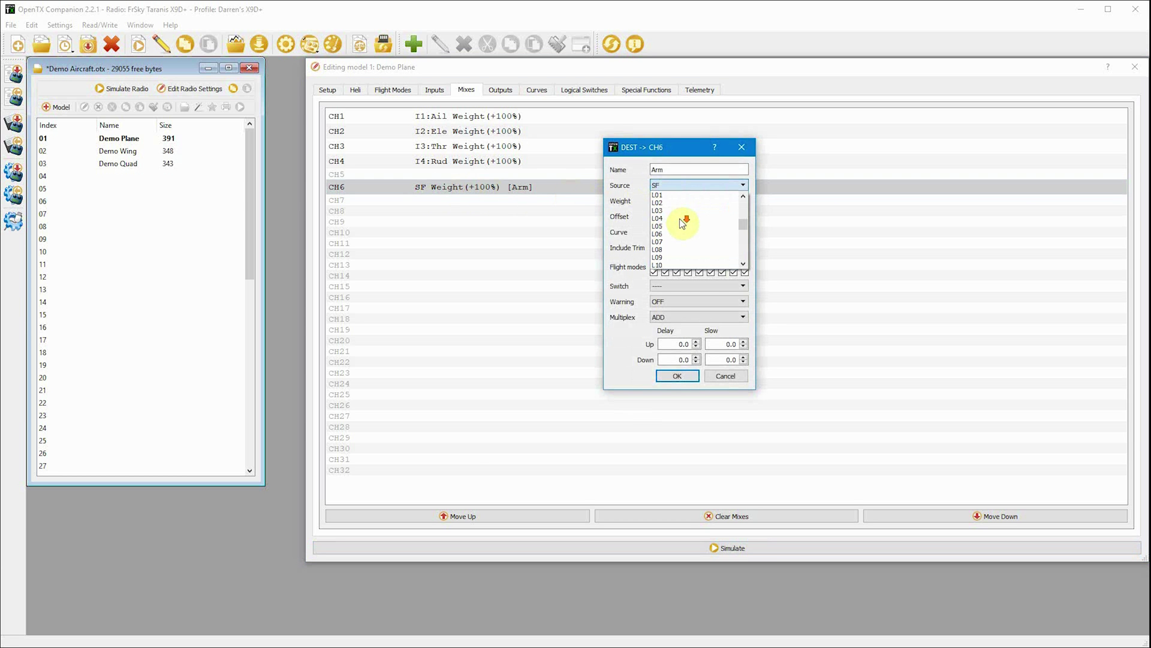
{"action": "left_click", "coordinate": [671, 202]}
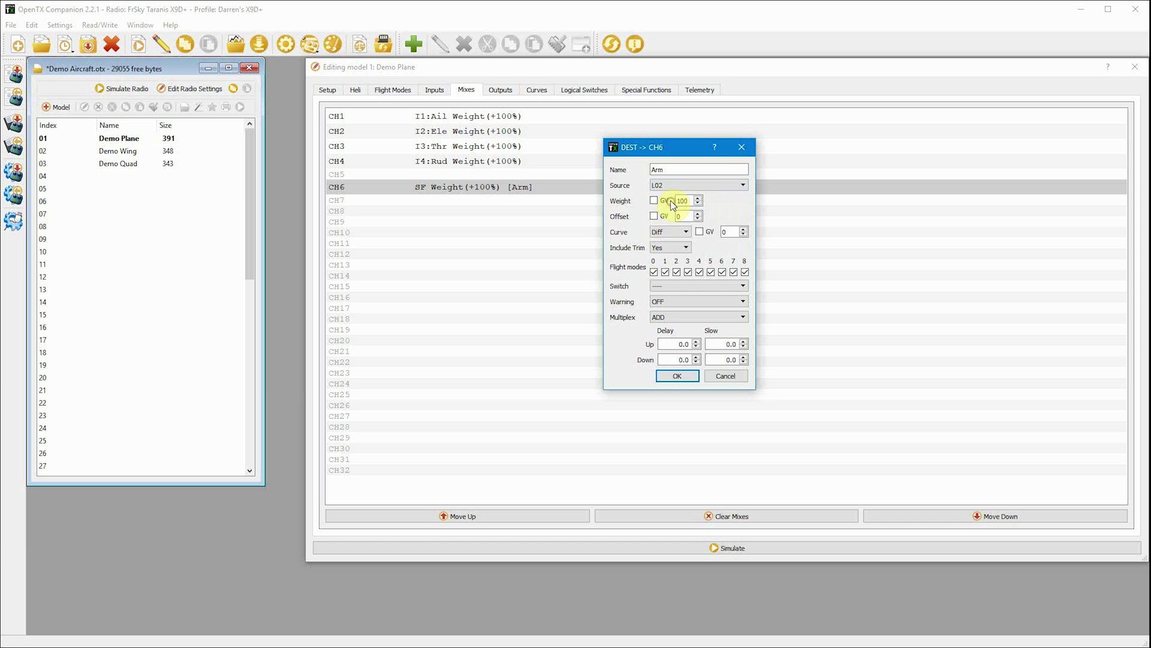
{"action": "left_click", "coordinate": [677, 376]}
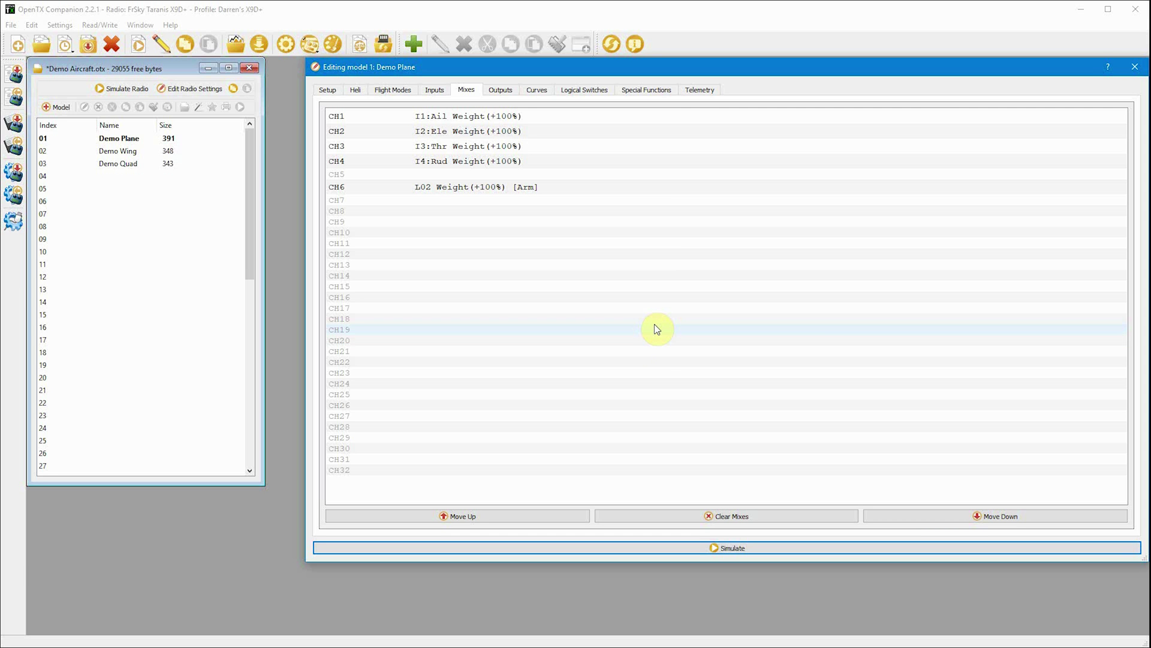
Switch to INAV Configurator and set the ARM mode's CH 6 range to 1500–2075.
{"action": "key", "text": "alt+Tab"}
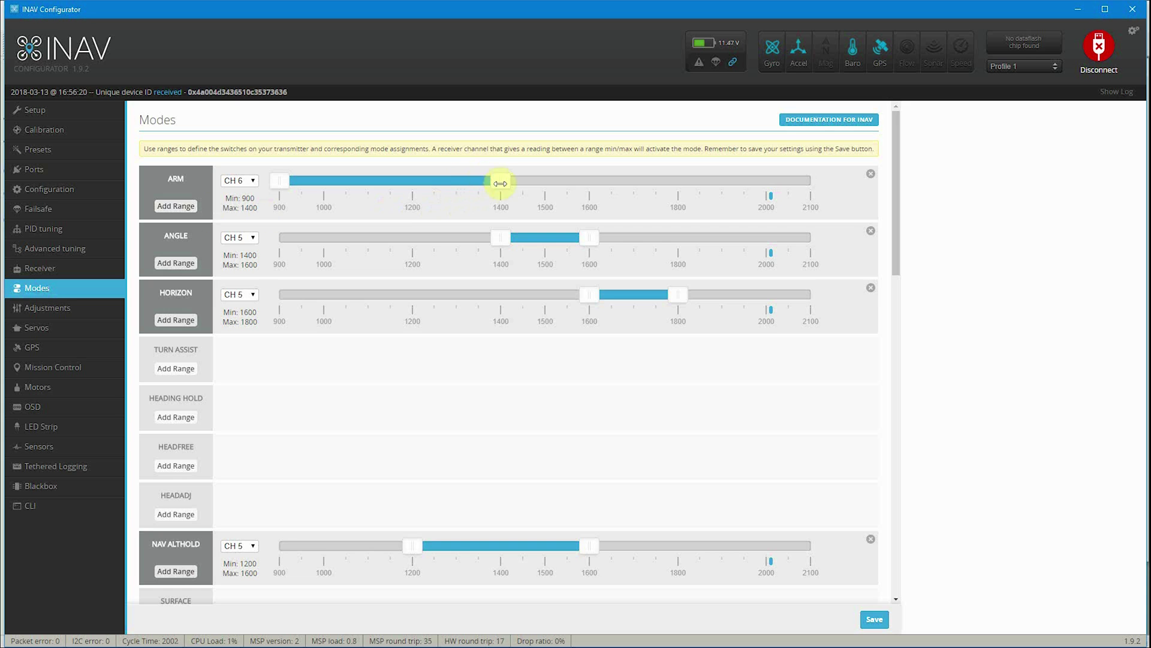
{"action": "left_click_drag", "start_coordinate": [655, 197], "coordinate": [801, 198]}
{"action": "left_click_drag", "start_coordinate": [279, 179], "coordinate": [547, 195]}
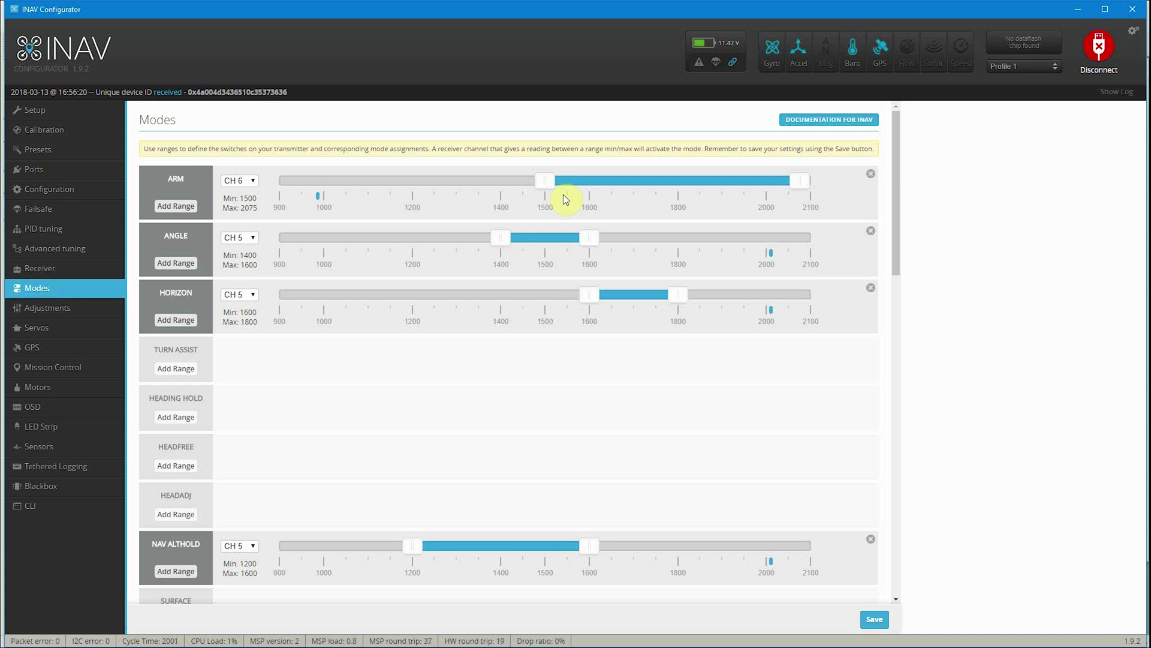
Switch back to OpenTX Companion and set special function SF1 to Play Track, triggered by switch L02.
{"action": "key", "text": "alt+Tab"}
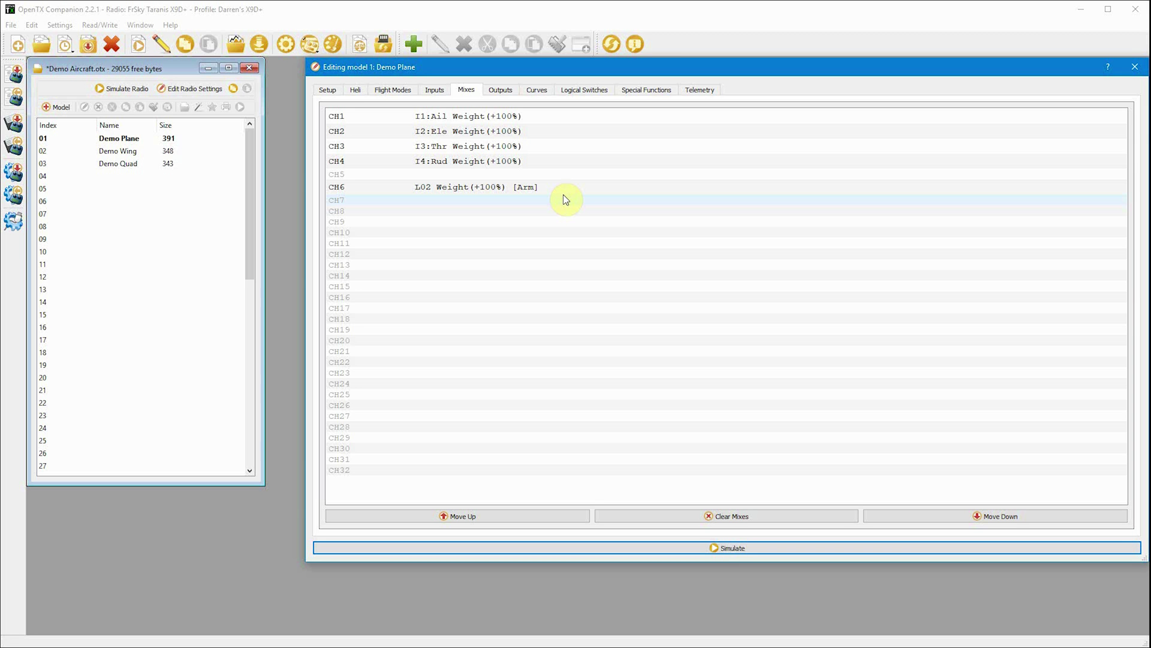
{"action": "left_click", "coordinate": [656, 90]}
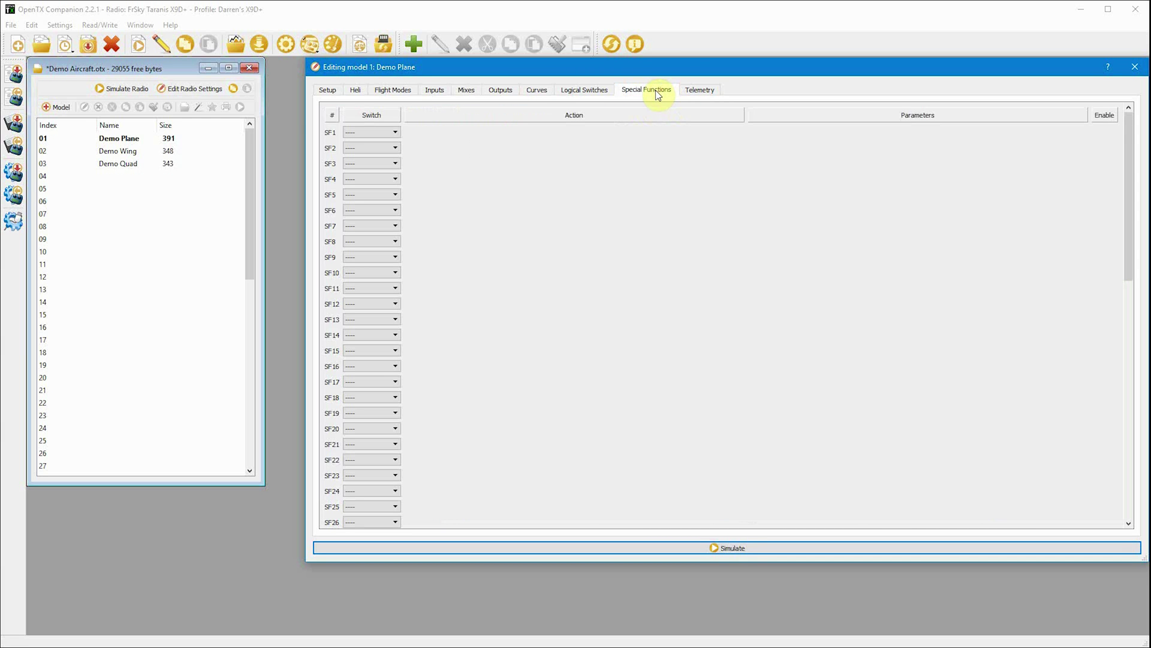
{"action": "left_click", "coordinate": [368, 131]}
{"action": "scroll", "coordinate": [374, 167], "scroll_direction": "down", "scroll_amount": 5}
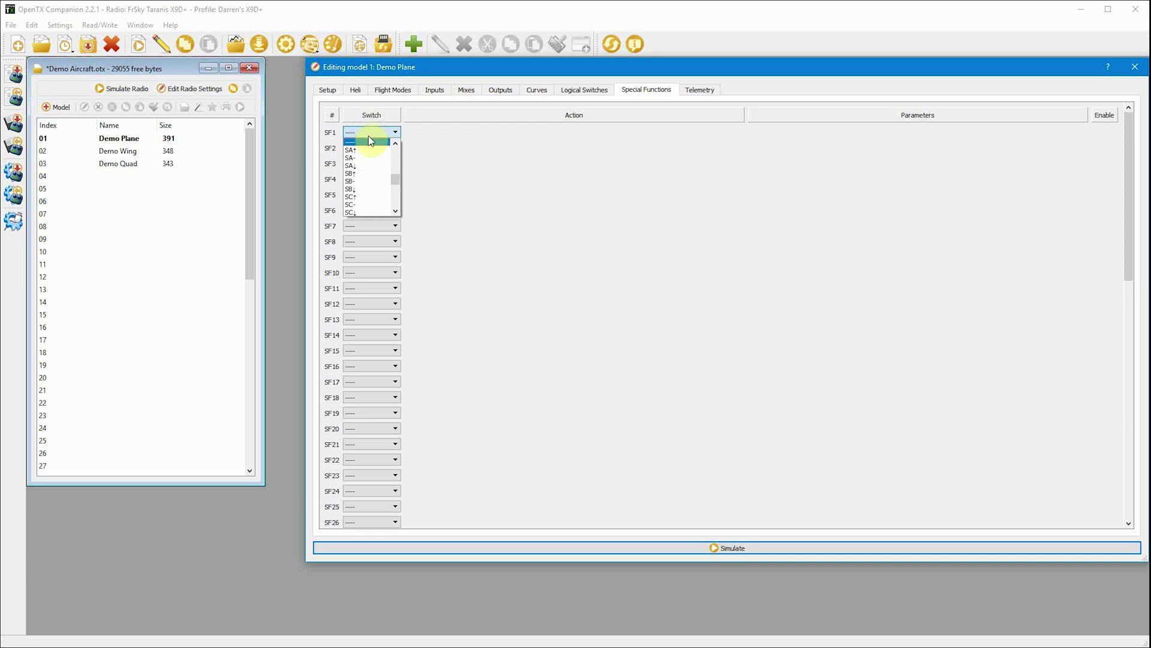
{"action": "scroll", "coordinate": [378, 168], "scroll_direction": "down", "scroll_amount": 2}
{"action": "left_click", "coordinate": [365, 195]}
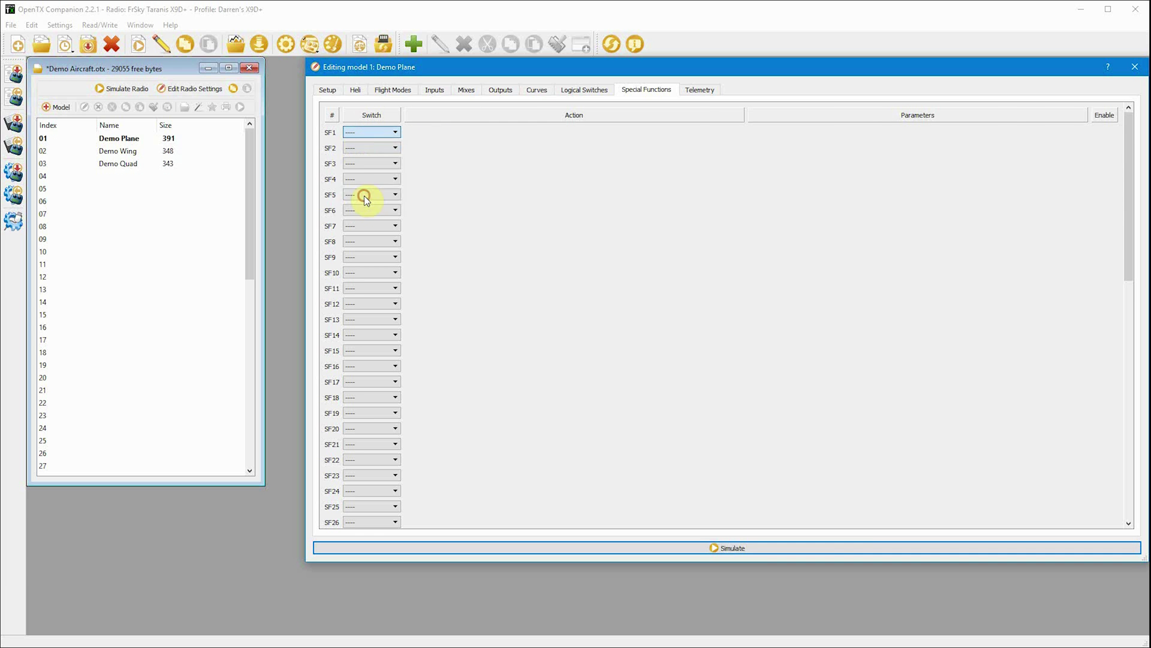
{"action": "left_click", "coordinate": [511, 136]}
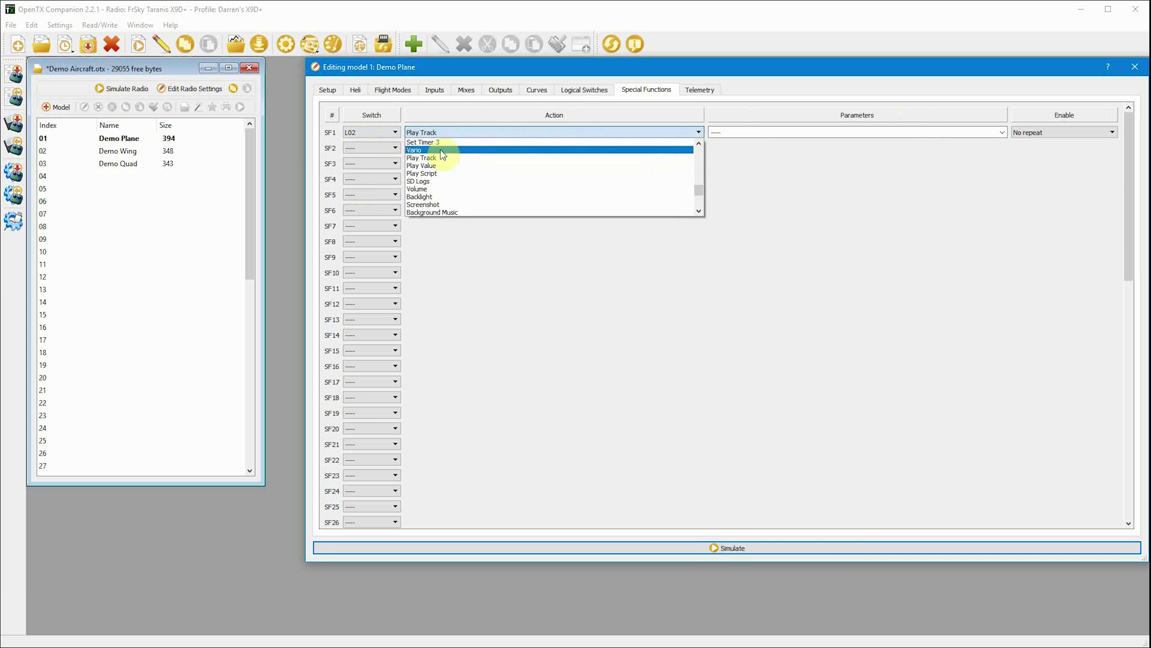
{"action": "left_click", "coordinate": [440, 150]}
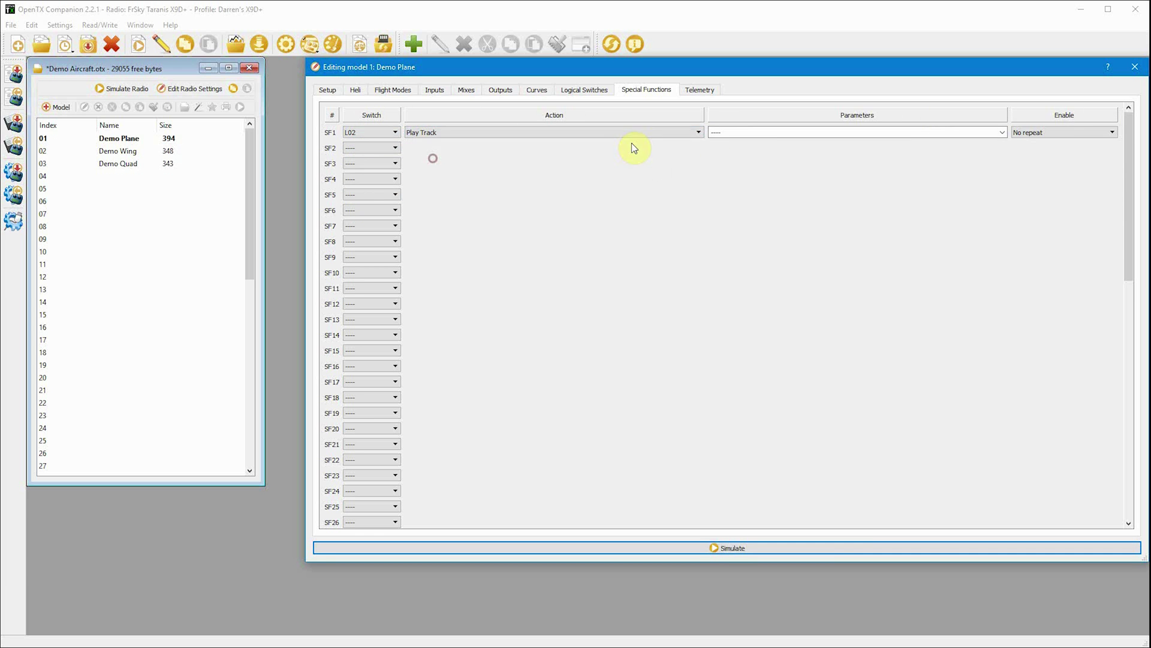
Choose the audio track for special function SF1 from the available sound files.
{"action": "left_click", "coordinate": [1002, 132]}
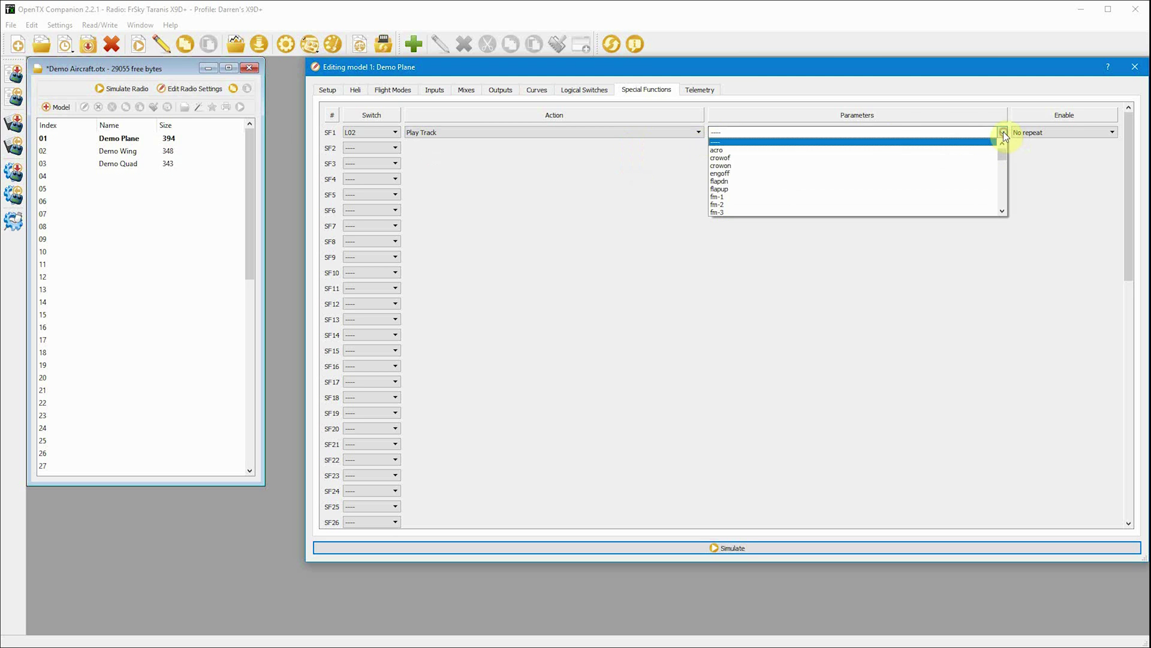
{"action": "left_click", "coordinate": [1003, 211]}
{"action": "left_click", "coordinate": [1002, 211]}
{"action": "left_click_drag", "start_coordinate": [1003, 211], "coordinate": [1003, 212]}
{"action": "left_click", "coordinate": [786, 195]}
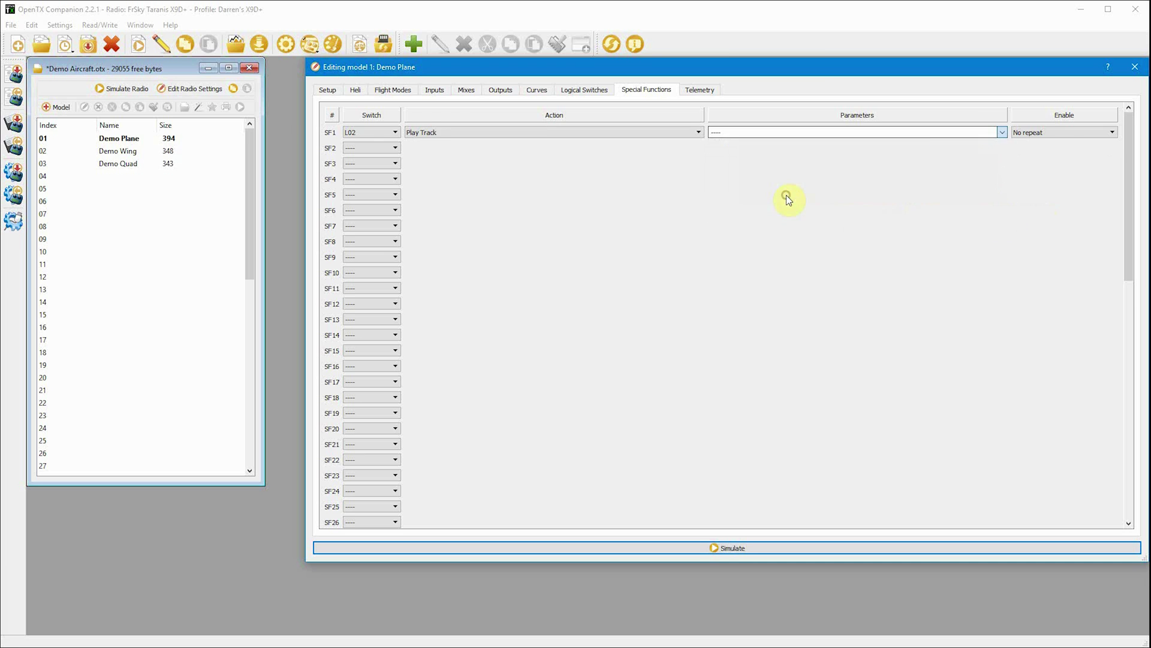
Set special function SF2 to Play Track with the trnoff sound file, triggered by the inverted logical switch !L02.
{"action": "left_click", "coordinate": [371, 150]}
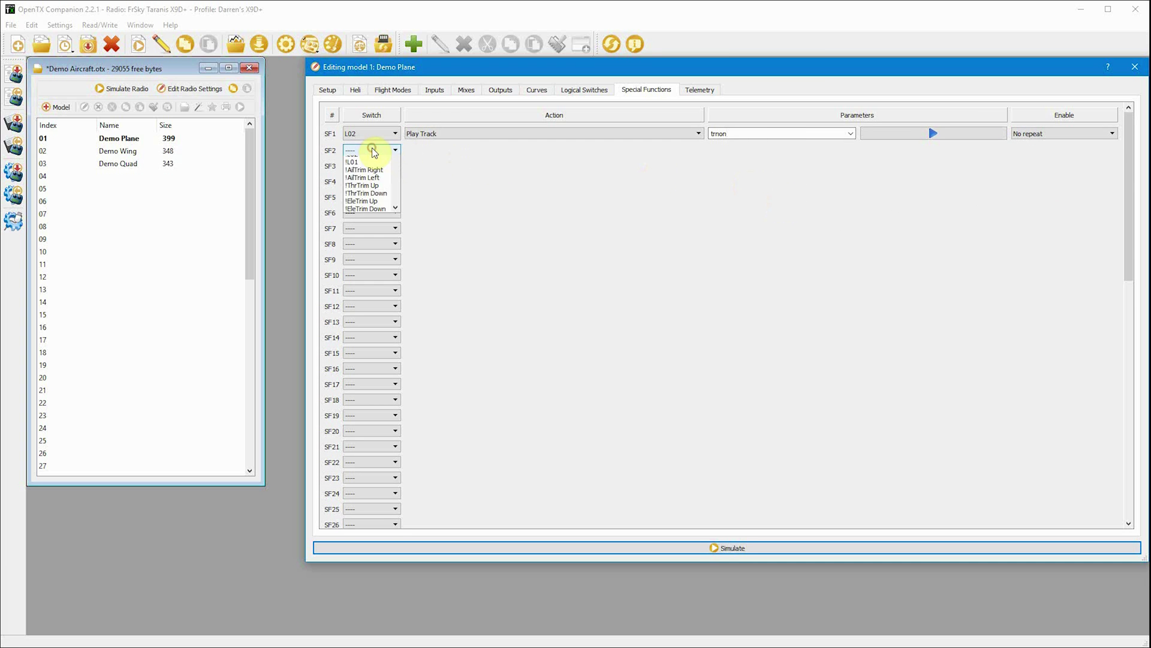
{"action": "scroll", "coordinate": [372, 178], "scroll_direction": "up", "scroll_amount": 10}
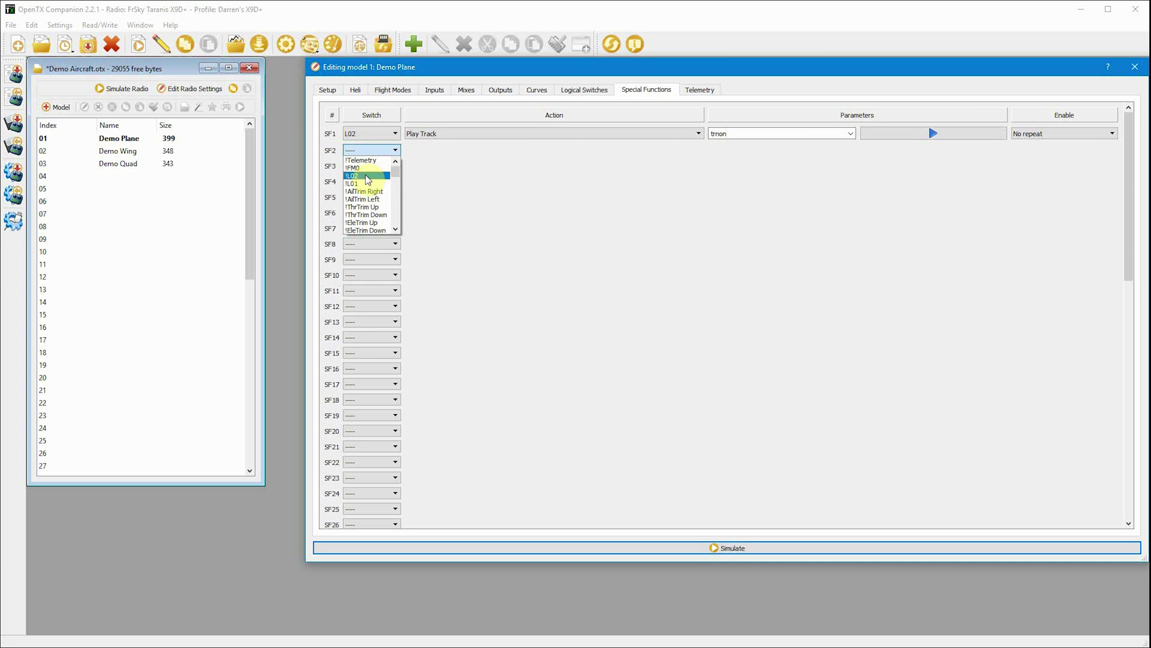
{"action": "left_click", "coordinate": [366, 176]}
{"action": "left_click", "coordinate": [476, 149]}
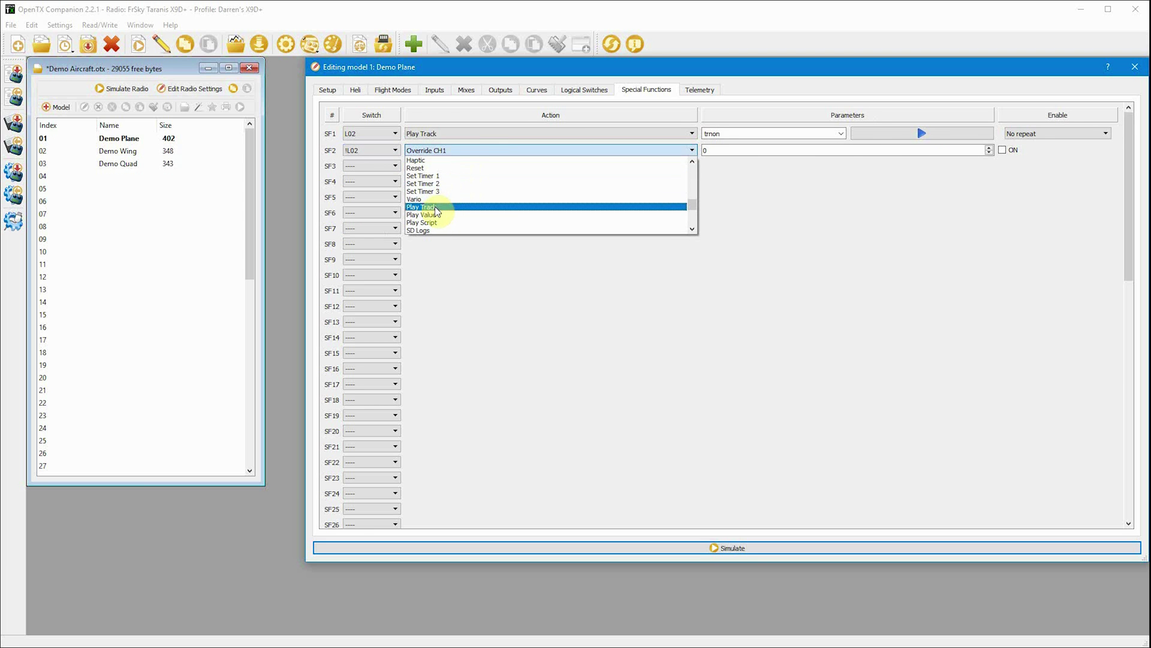
{"action": "left_click", "coordinate": [426, 207]}
{"action": "left_click", "coordinate": [1005, 154]}
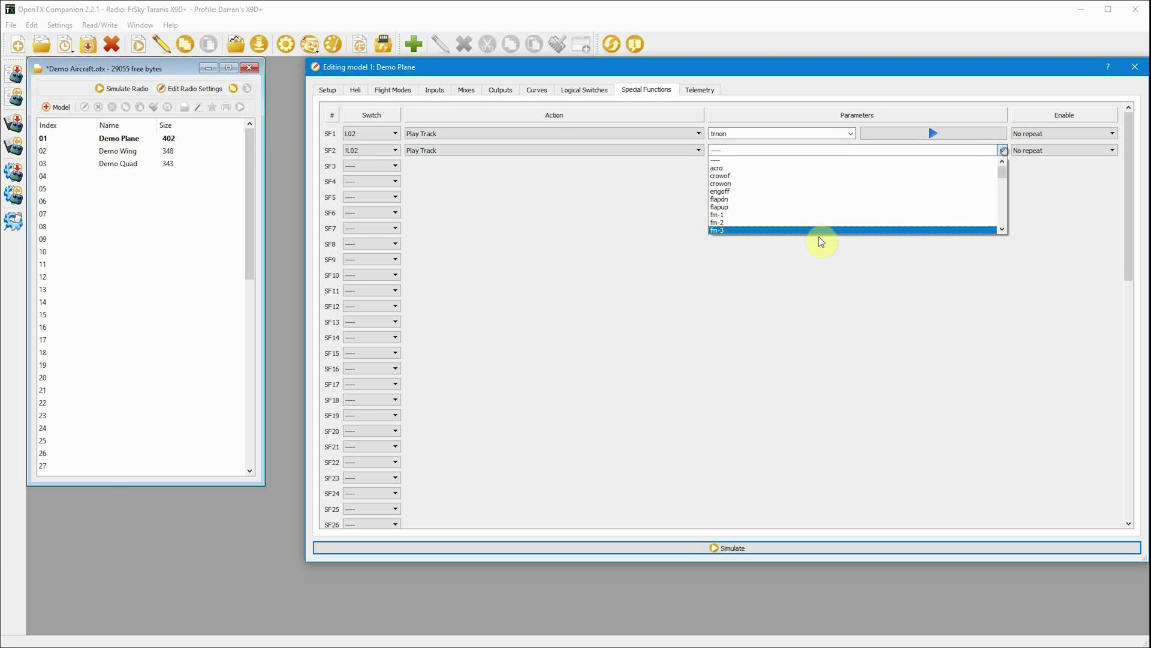
{"action": "scroll", "coordinate": [822, 222], "scroll_direction": "down", "scroll_amount": 10}
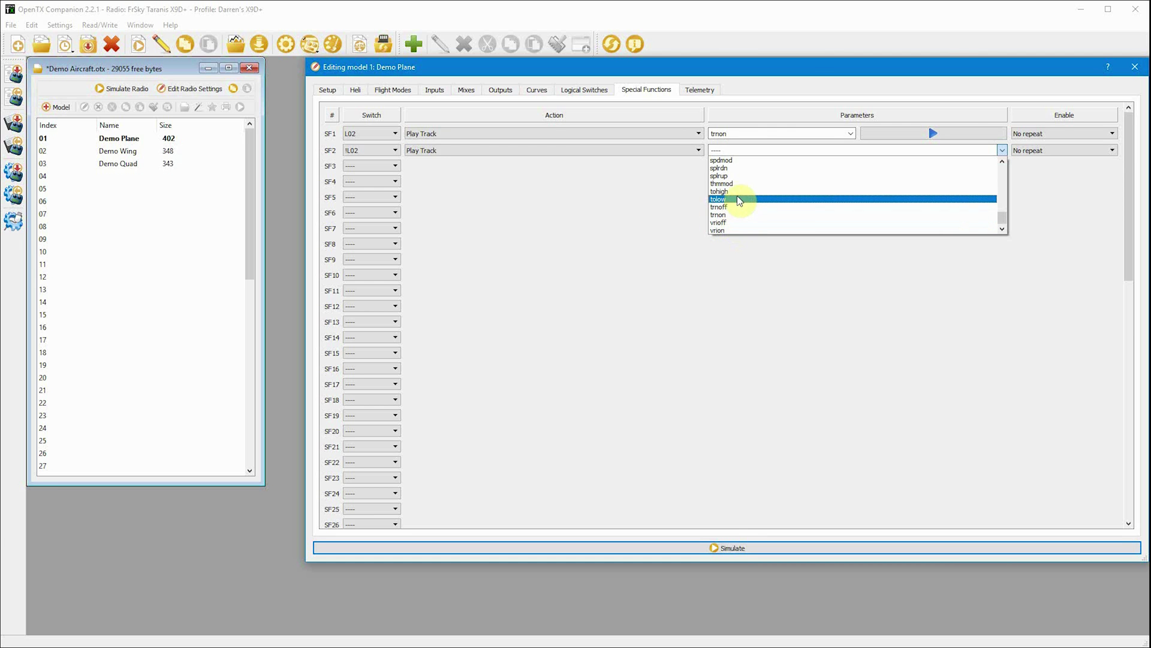
{"action": "left_click", "coordinate": [733, 208]}
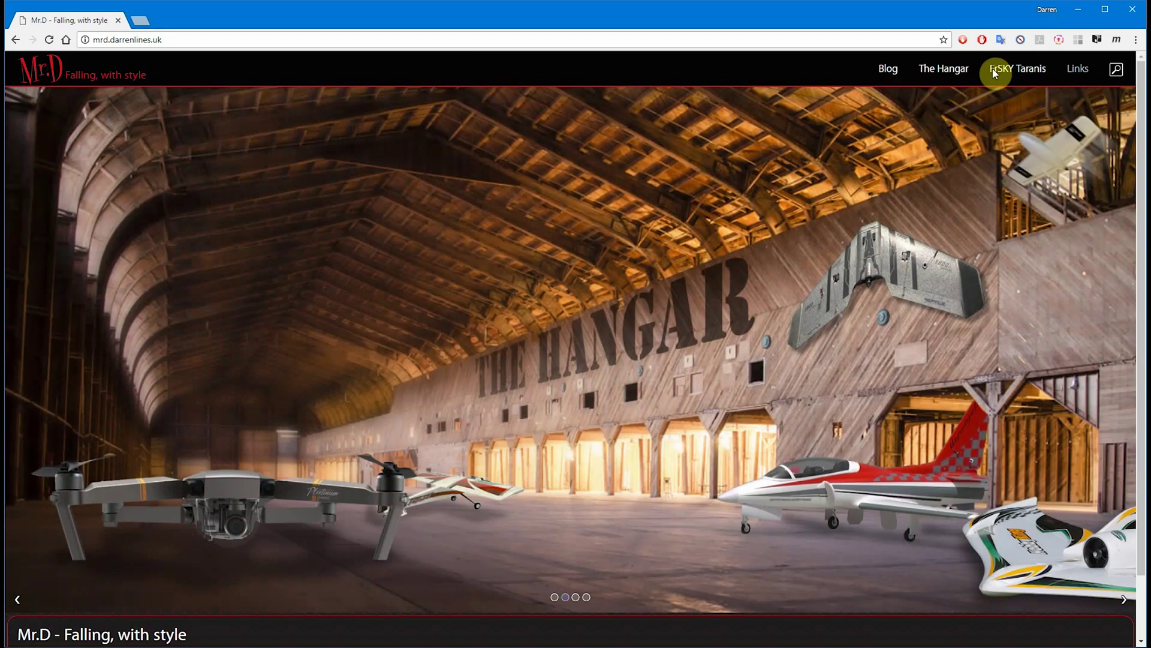
Switch to the web browser, open the FrSKY Taranis article on the safety throttle cut and read through to its Optional feedback section.
{"action": "mouse_move", "coordinate": [1013, 68]}
{"action": "left_click", "coordinate": [1010, 120]}
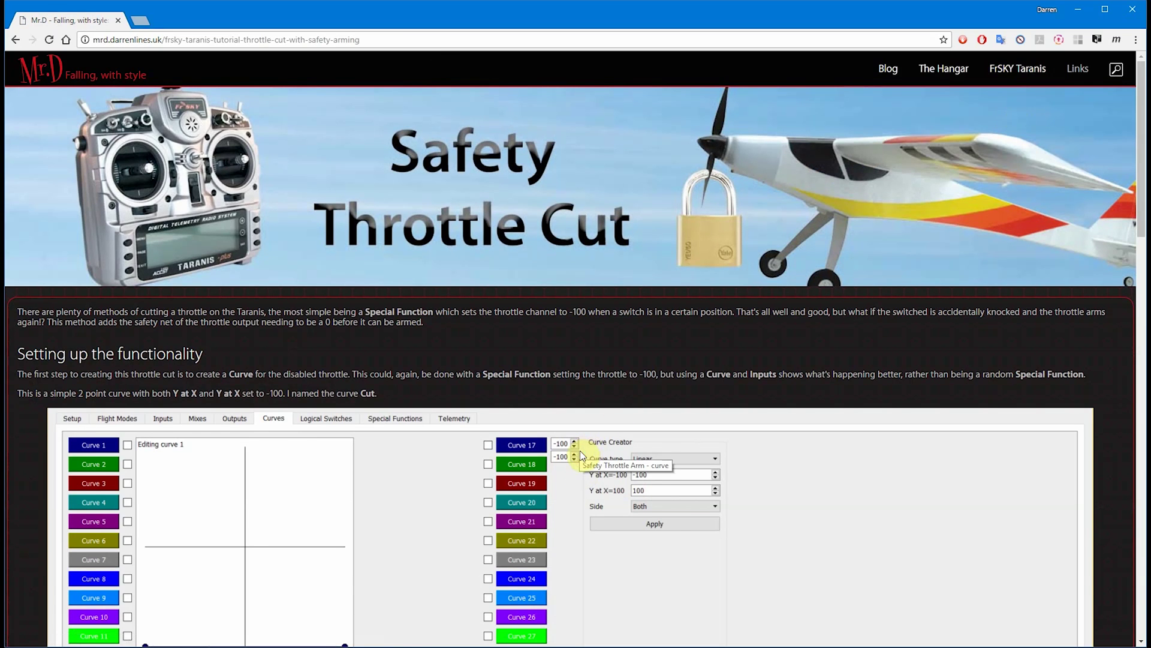
{"action": "scroll", "coordinate": [581, 458], "scroll_direction": "down", "scroll_amount": 4}
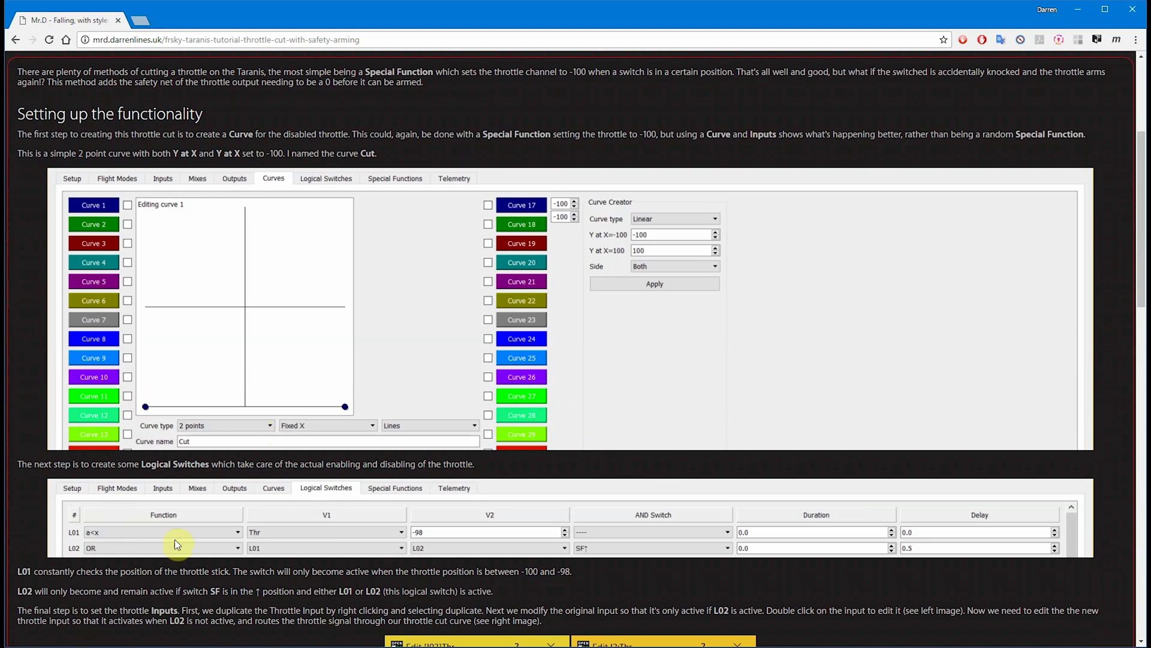
{"action": "scroll", "coordinate": [217, 544], "scroll_direction": "down", "scroll_amount": 1}
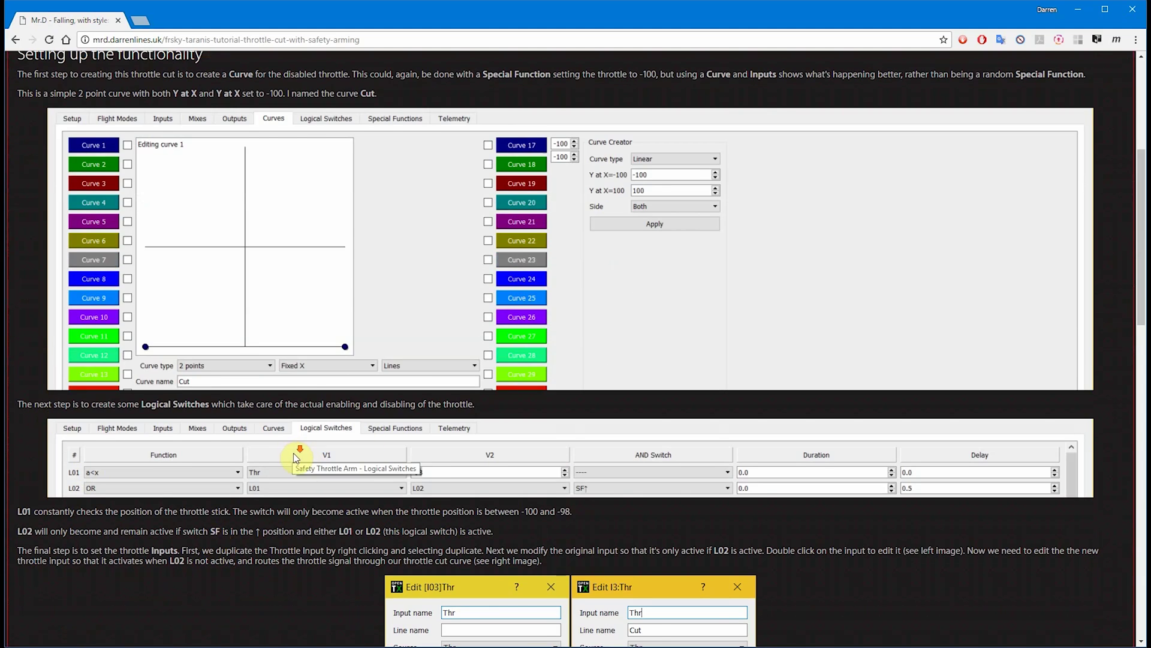
{"action": "scroll", "coordinate": [297, 451], "scroll_direction": "down", "scroll_amount": 8}
{"action": "scroll", "coordinate": [305, 451], "scroll_direction": "down", "scroll_amount": 9}
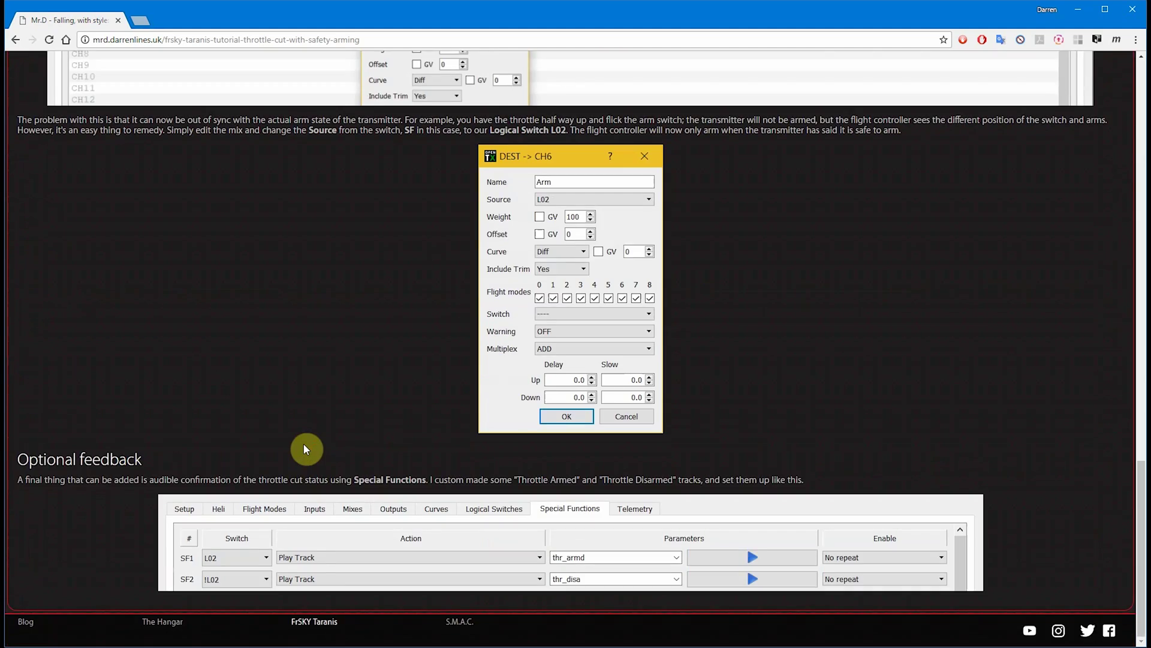